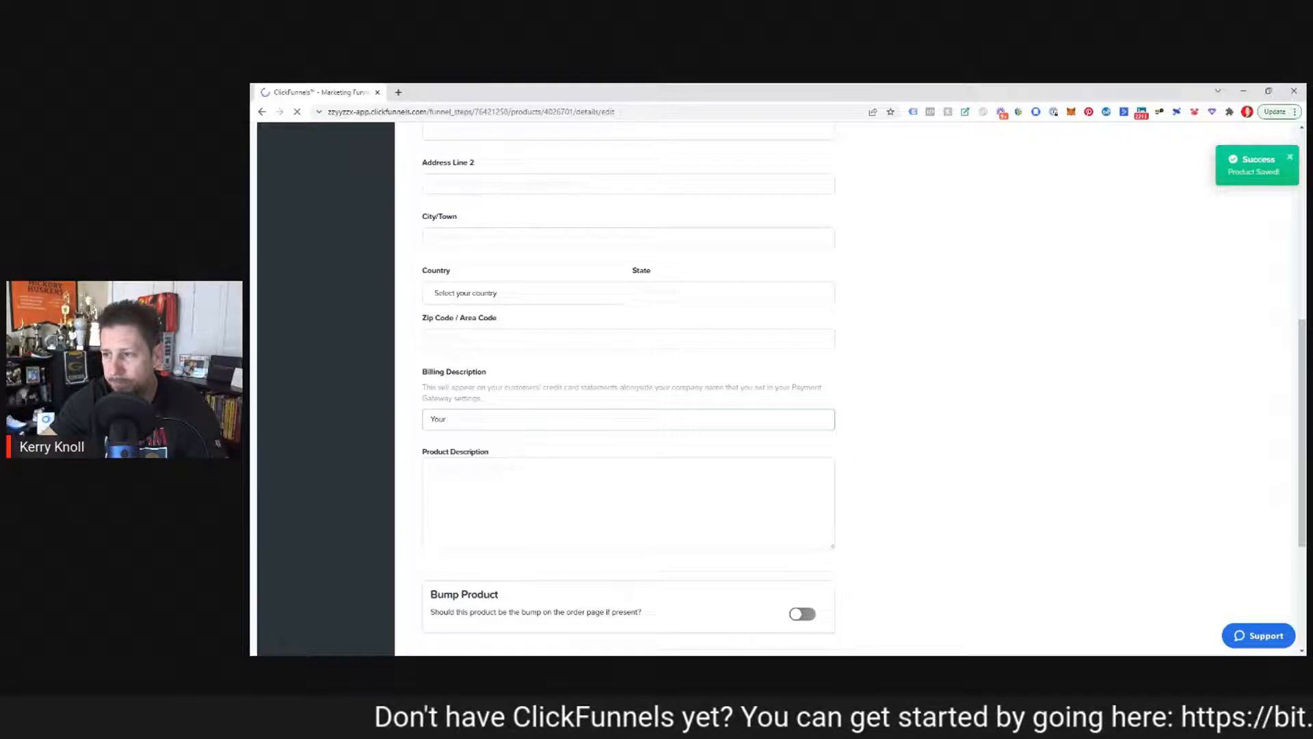
Complete the billing description as "Your Product Name", enter "Your product description" as the product description, and save the product details
text(Product Name)
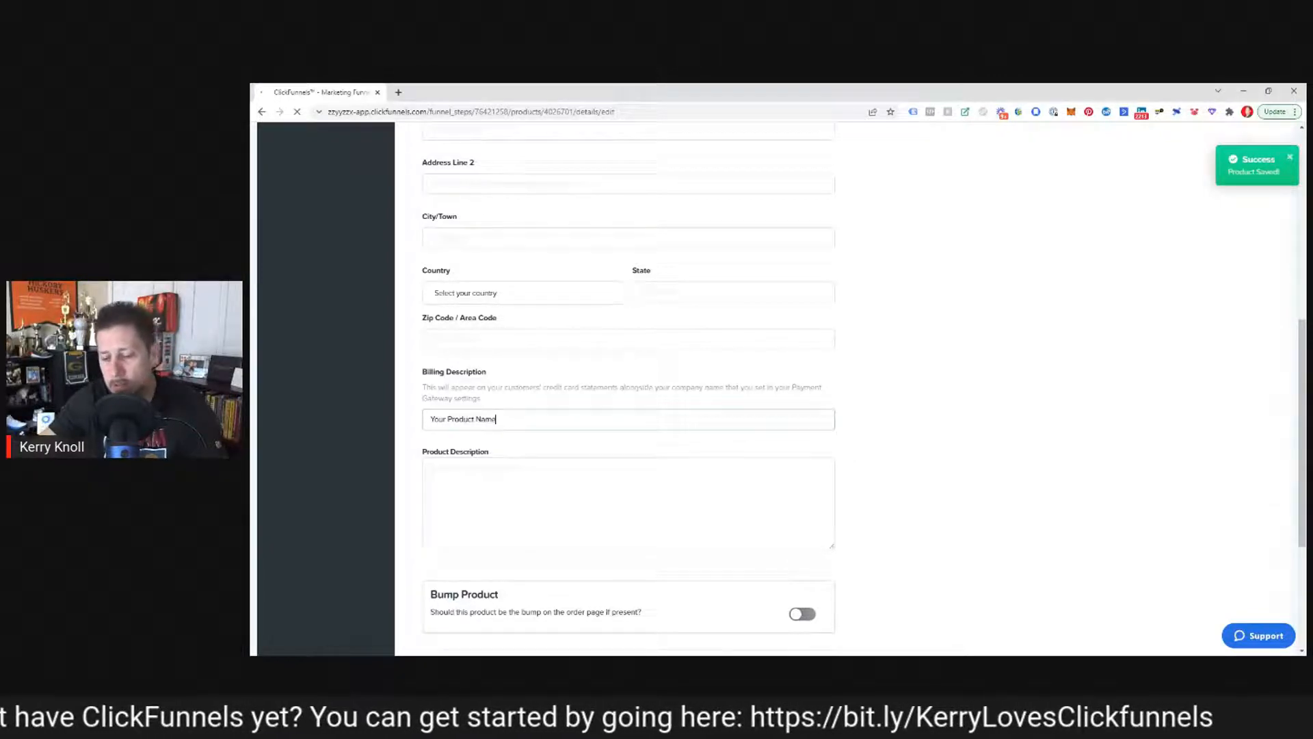
click(432, 469)
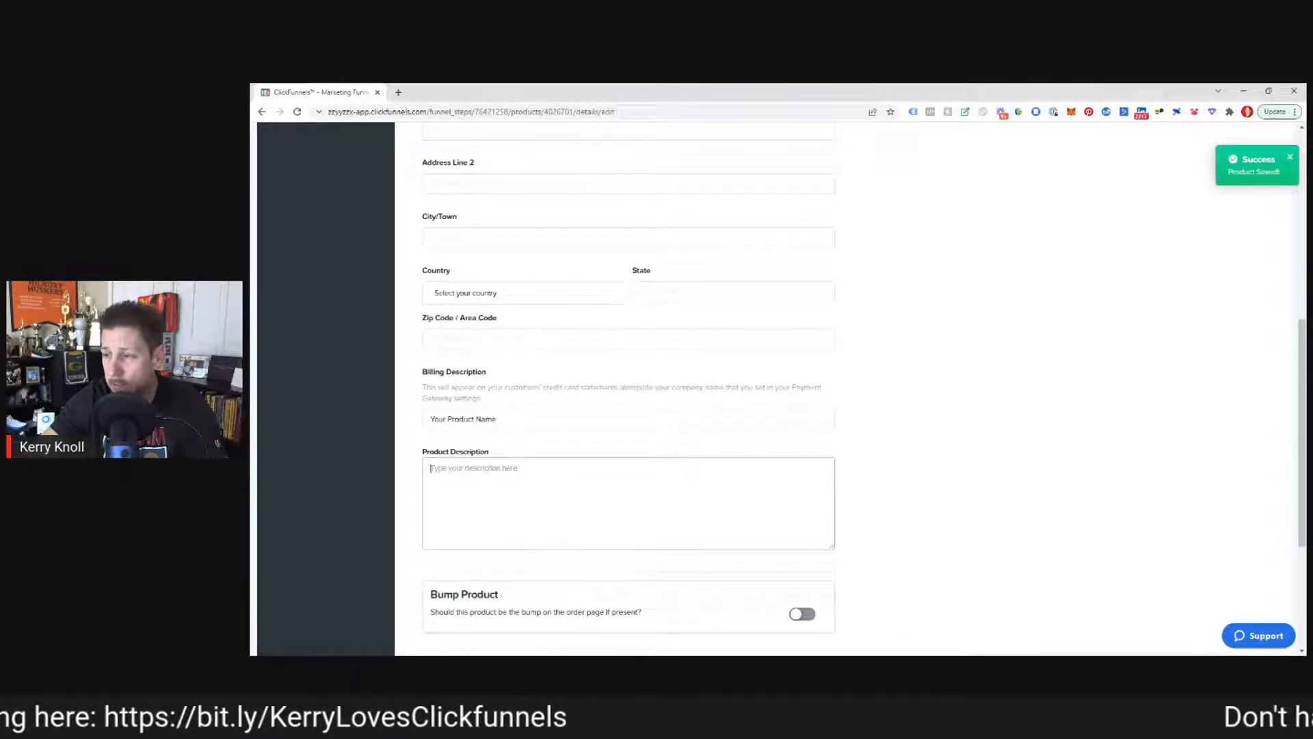
text(Your prod)
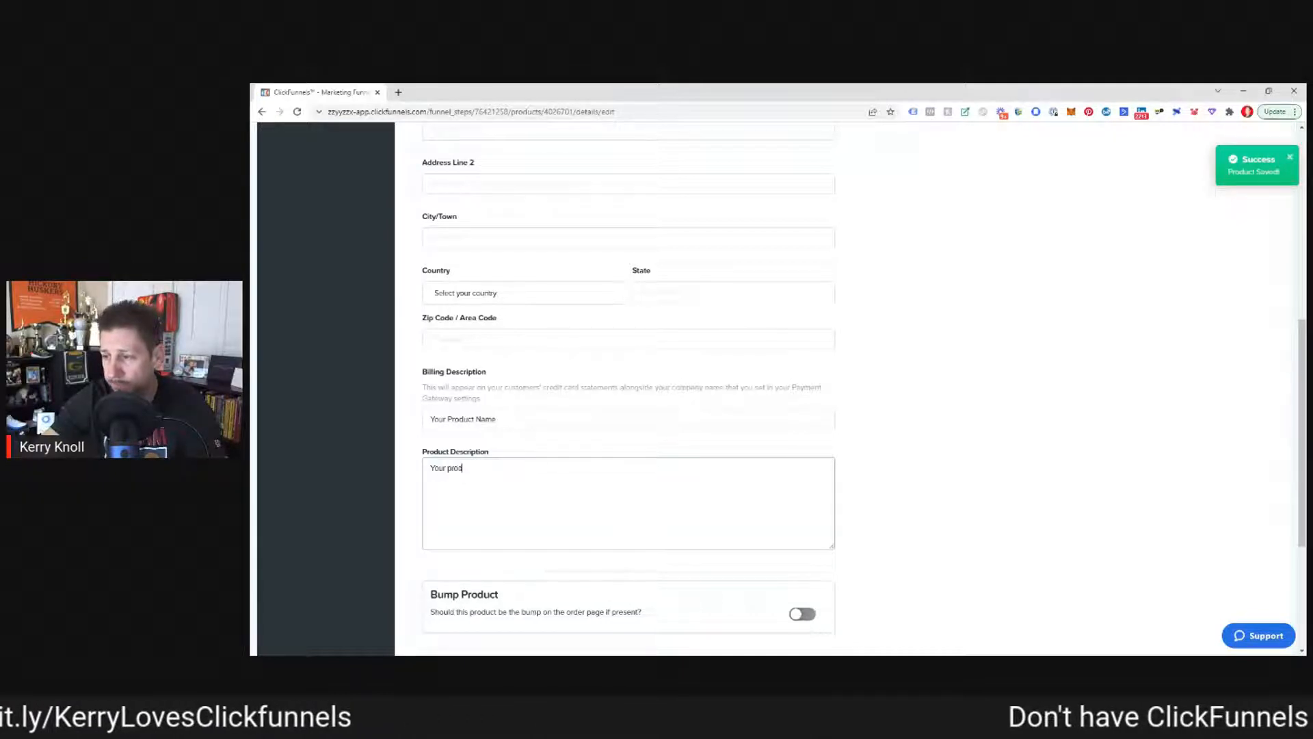
text(uct description)
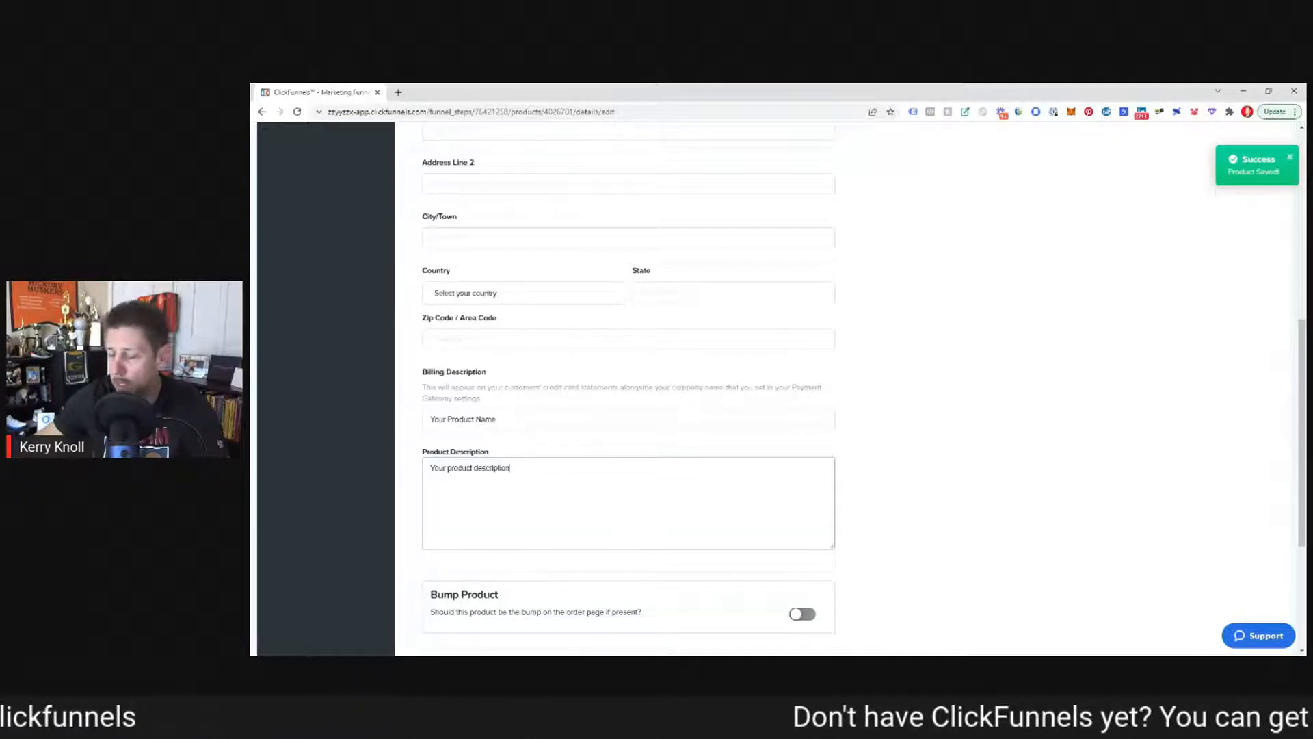
scroll(628, 390, down, 3)
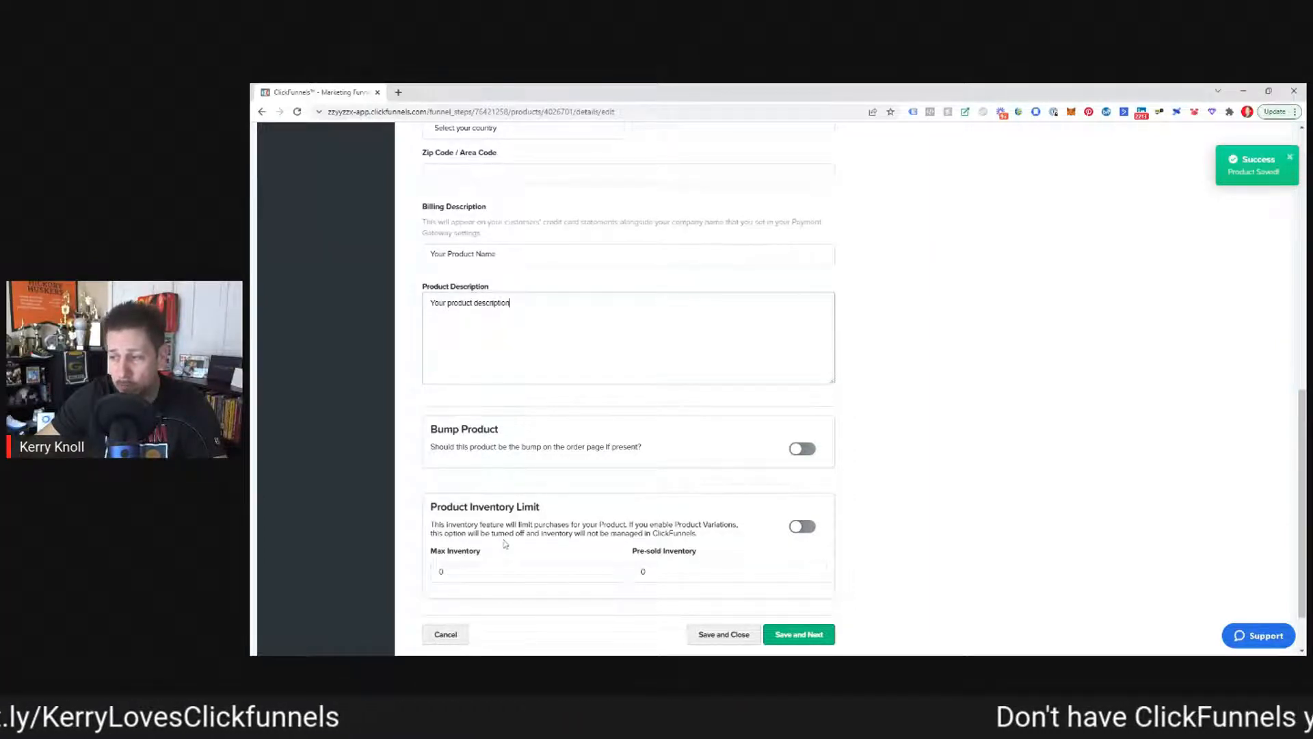
click(788, 636)
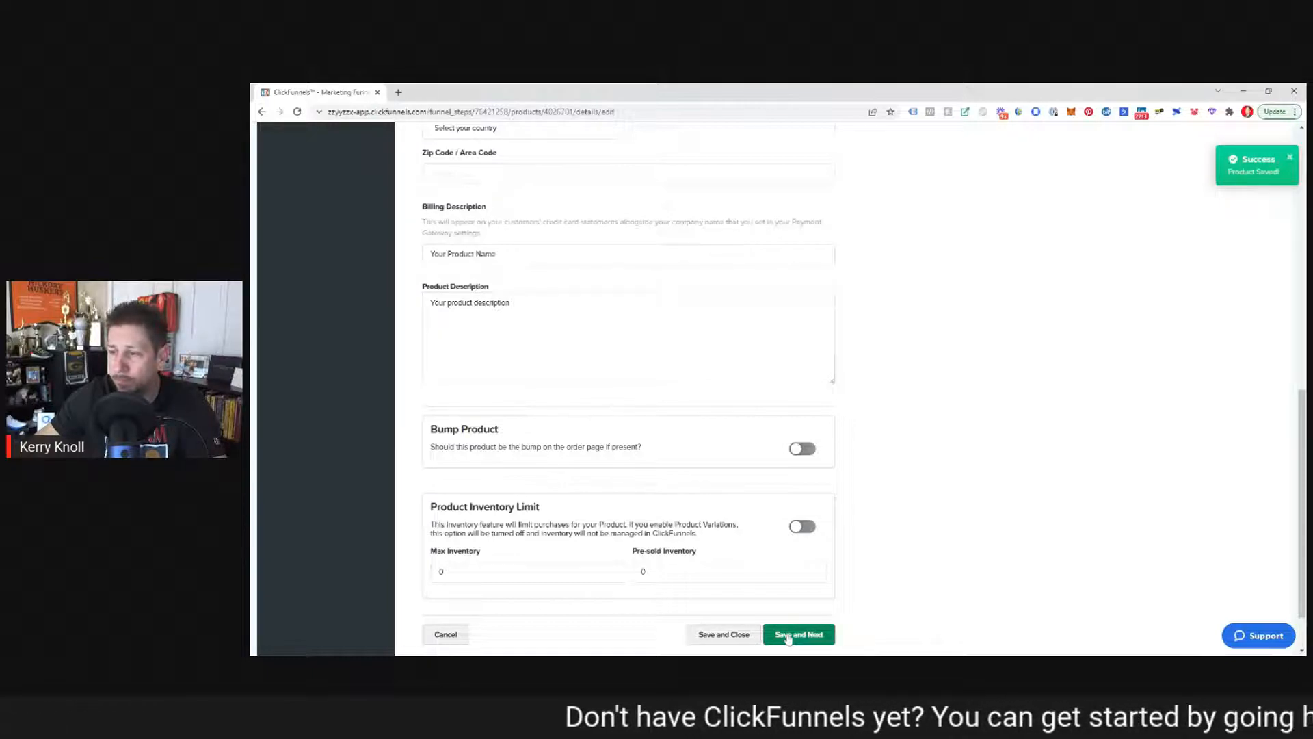
click(788, 636)
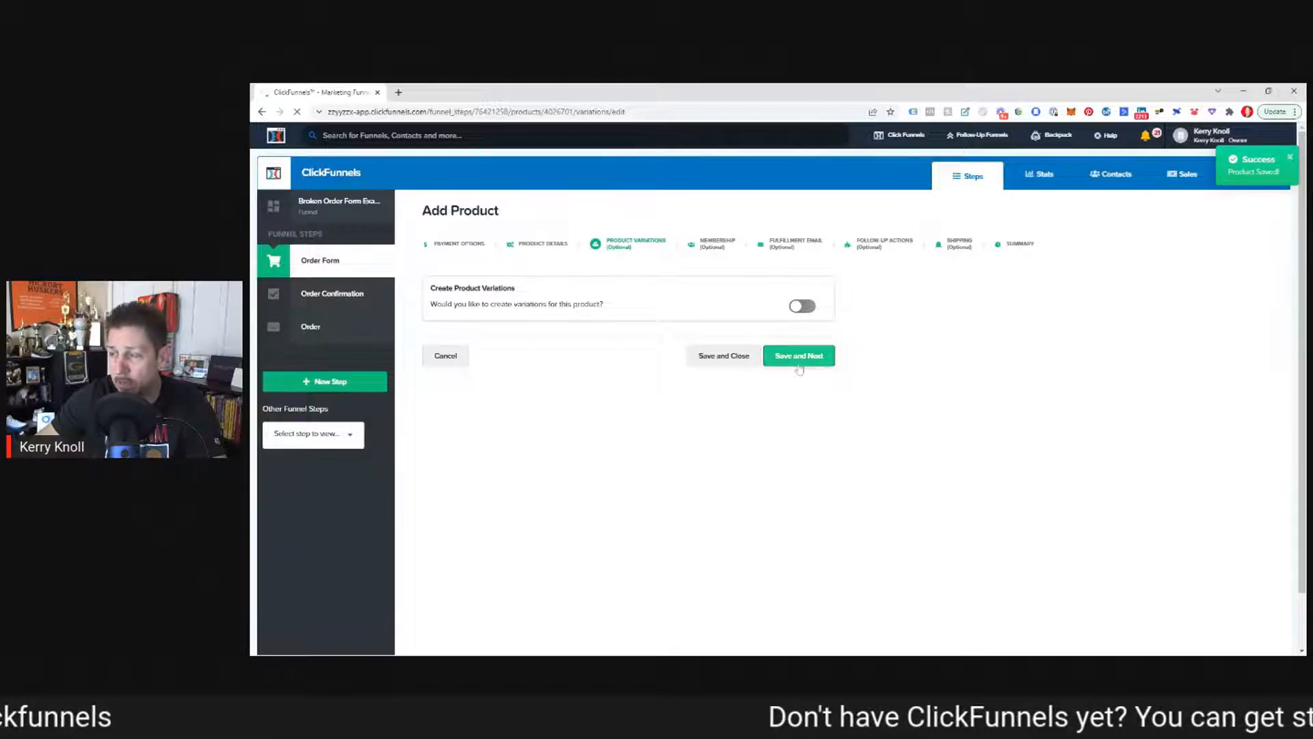
Skip the product variations and save the membership stage with membership integration left off
click(712, 252)
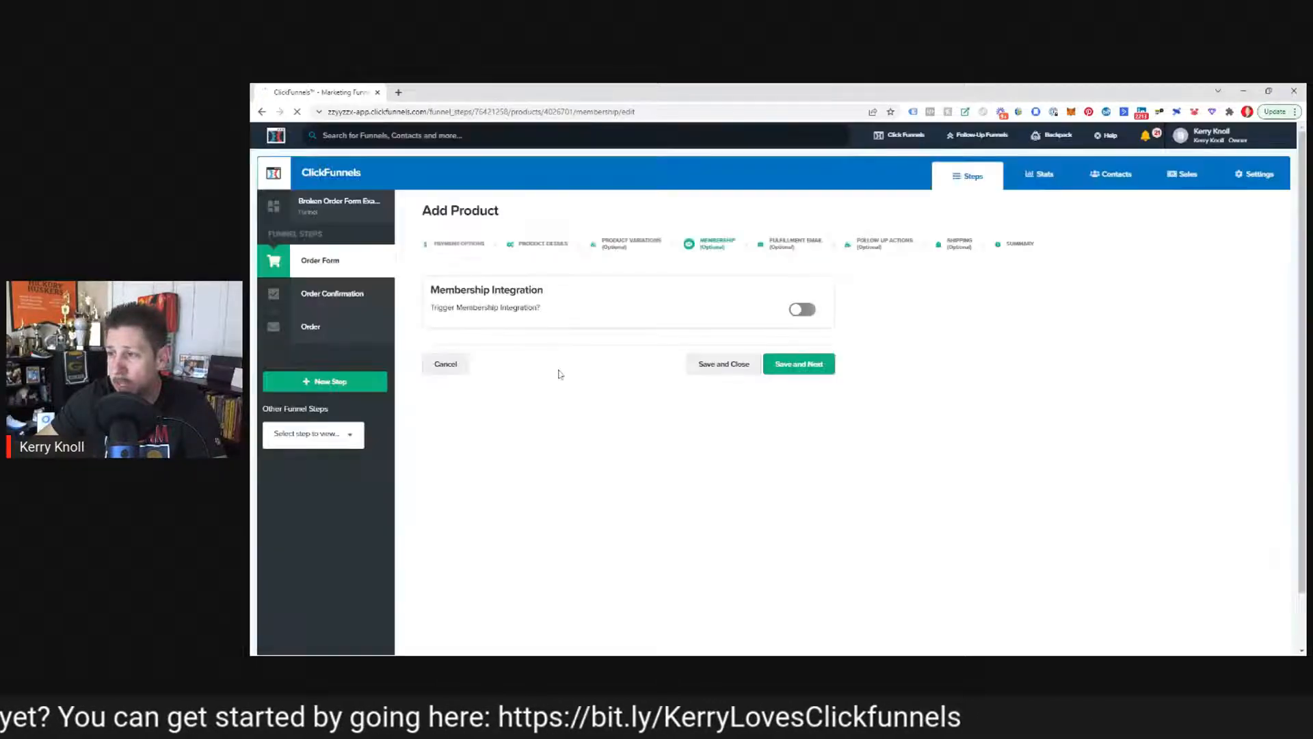
click(798, 363)
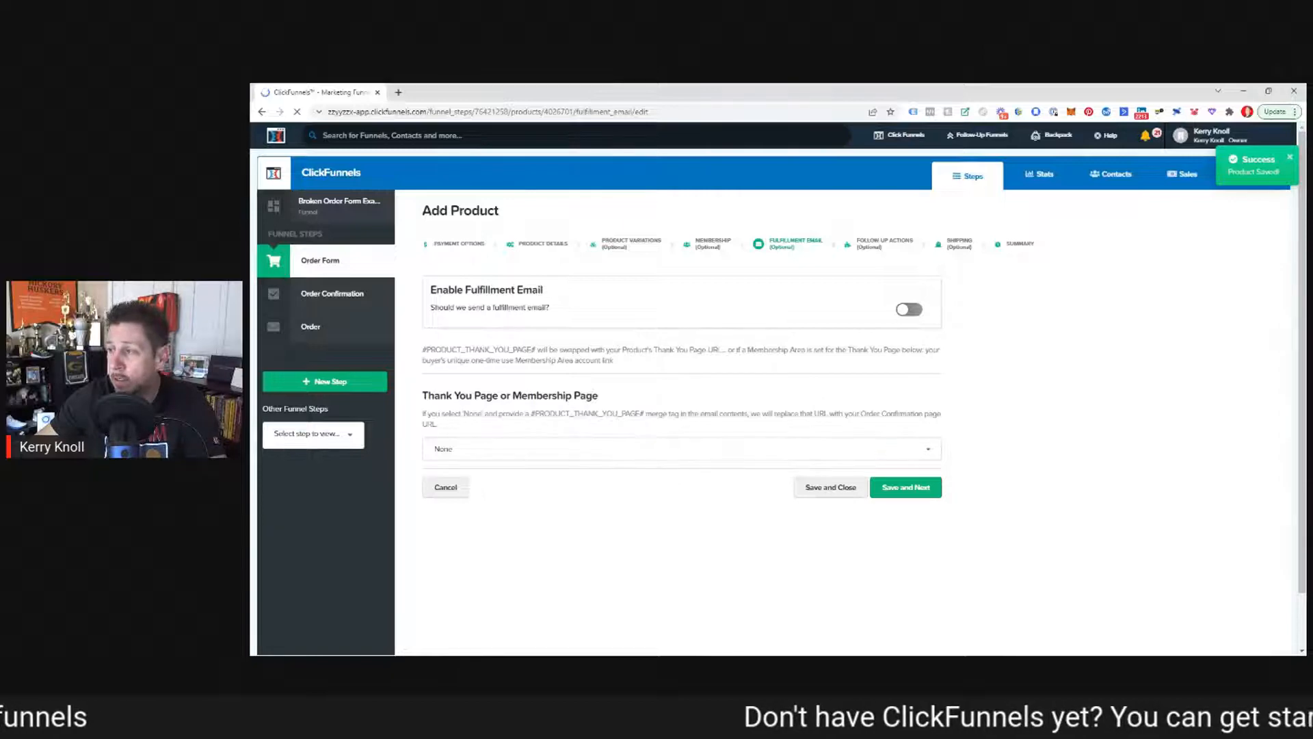
Enable the fulfillment email, review its message and thank-you page options, and disable it again
click(909, 310)
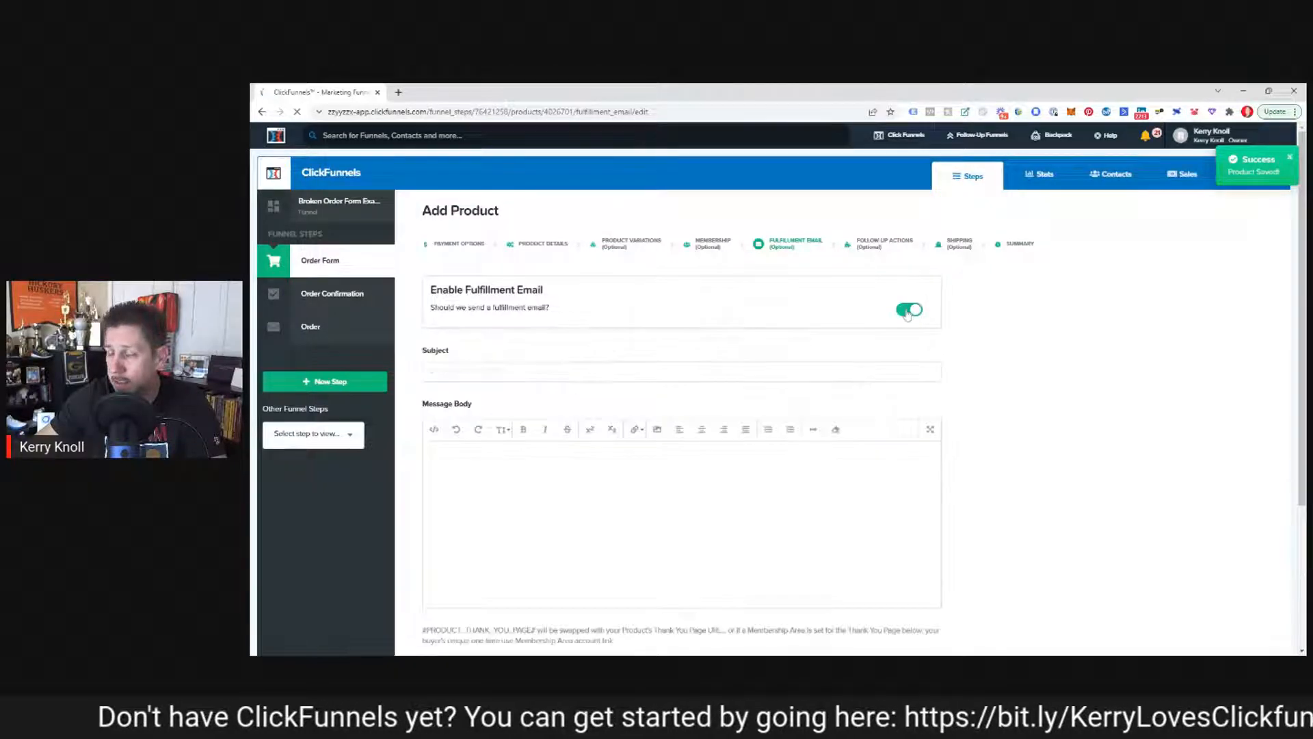
scroll(682, 438, down, 1)
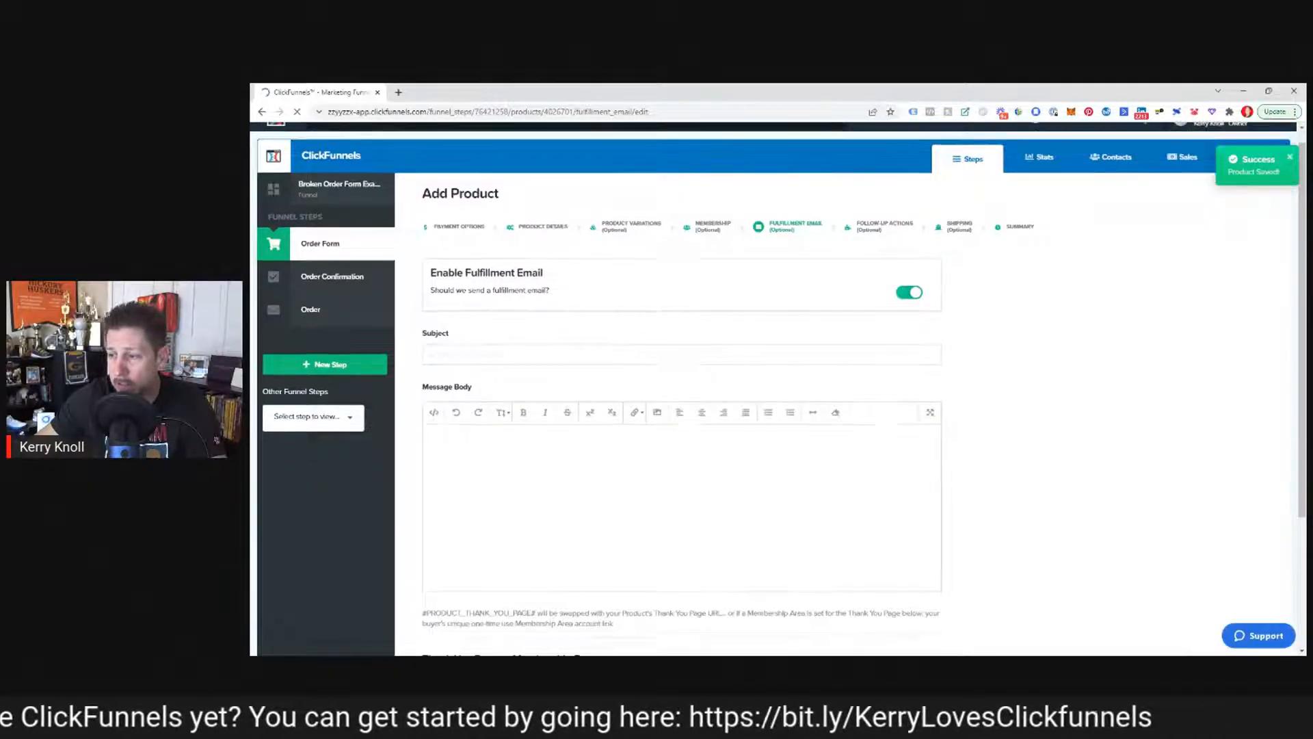
scroll(682, 383, down, 2)
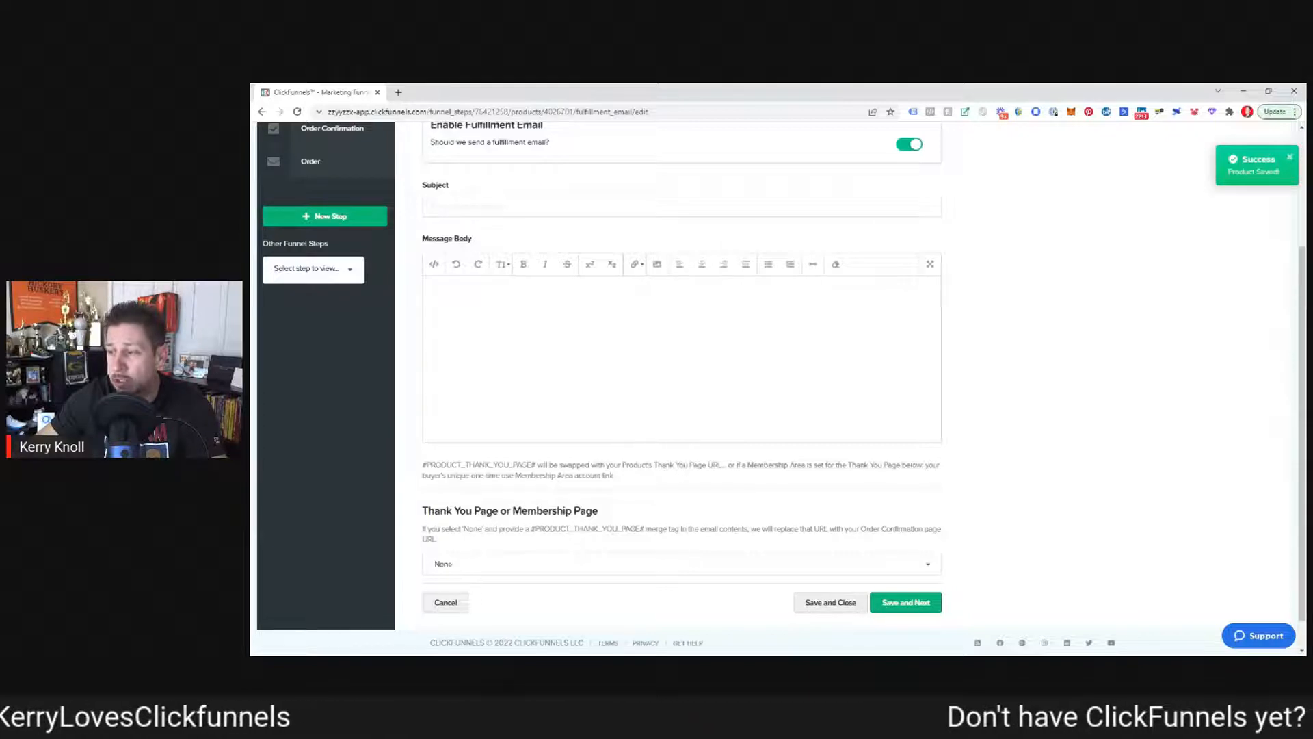
drag(423, 468, 636, 474)
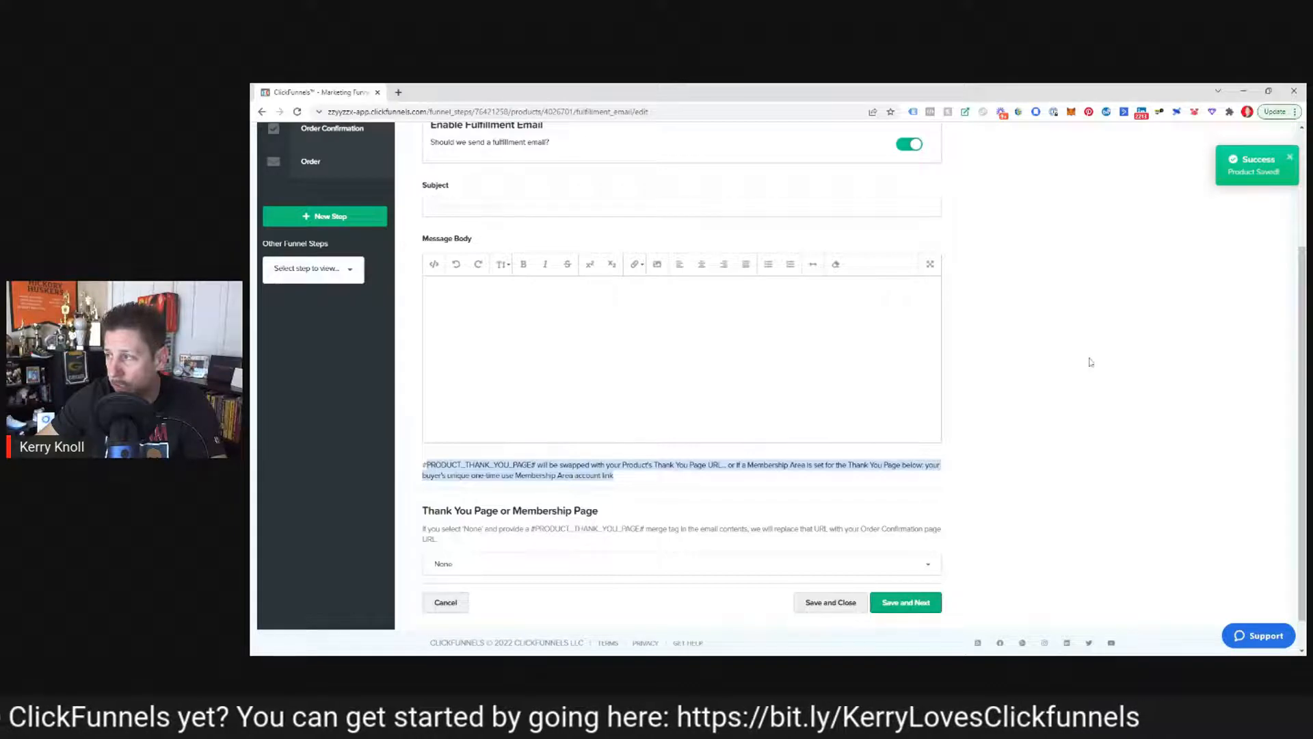
click(1011, 342)
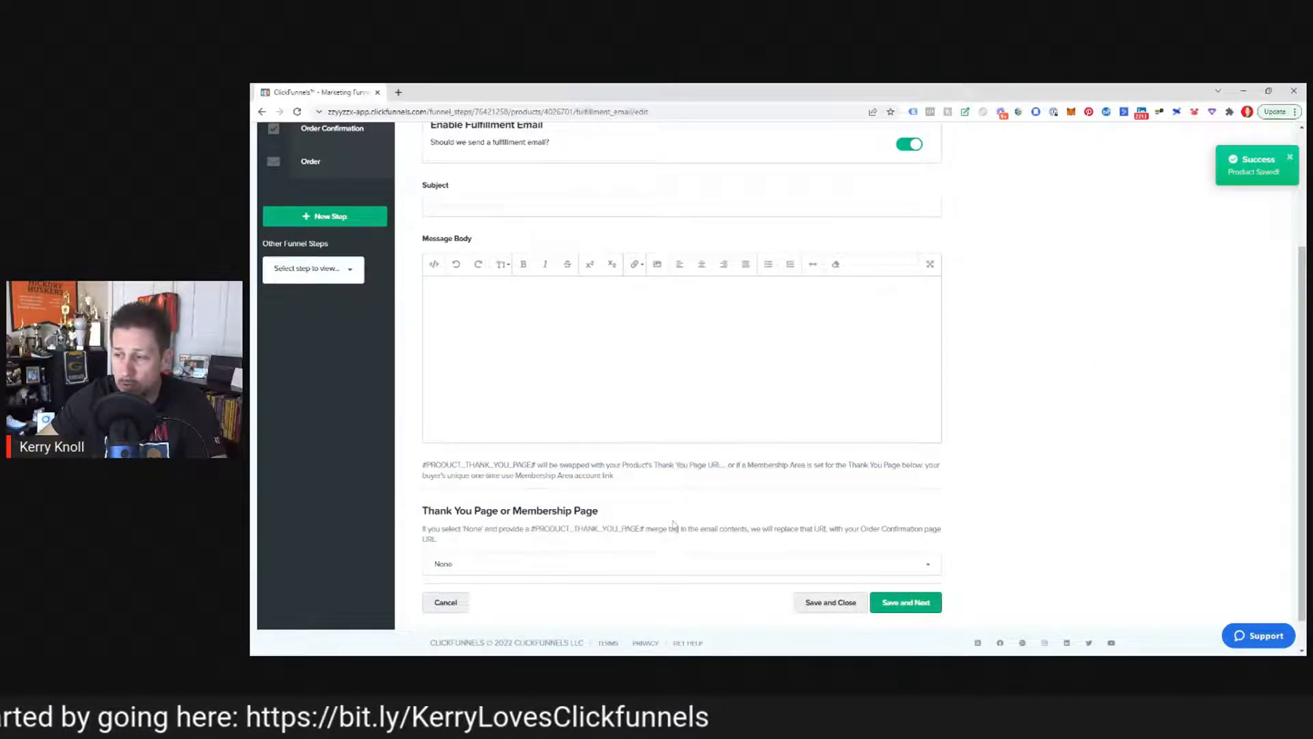
scroll(942, 496, up, 3)
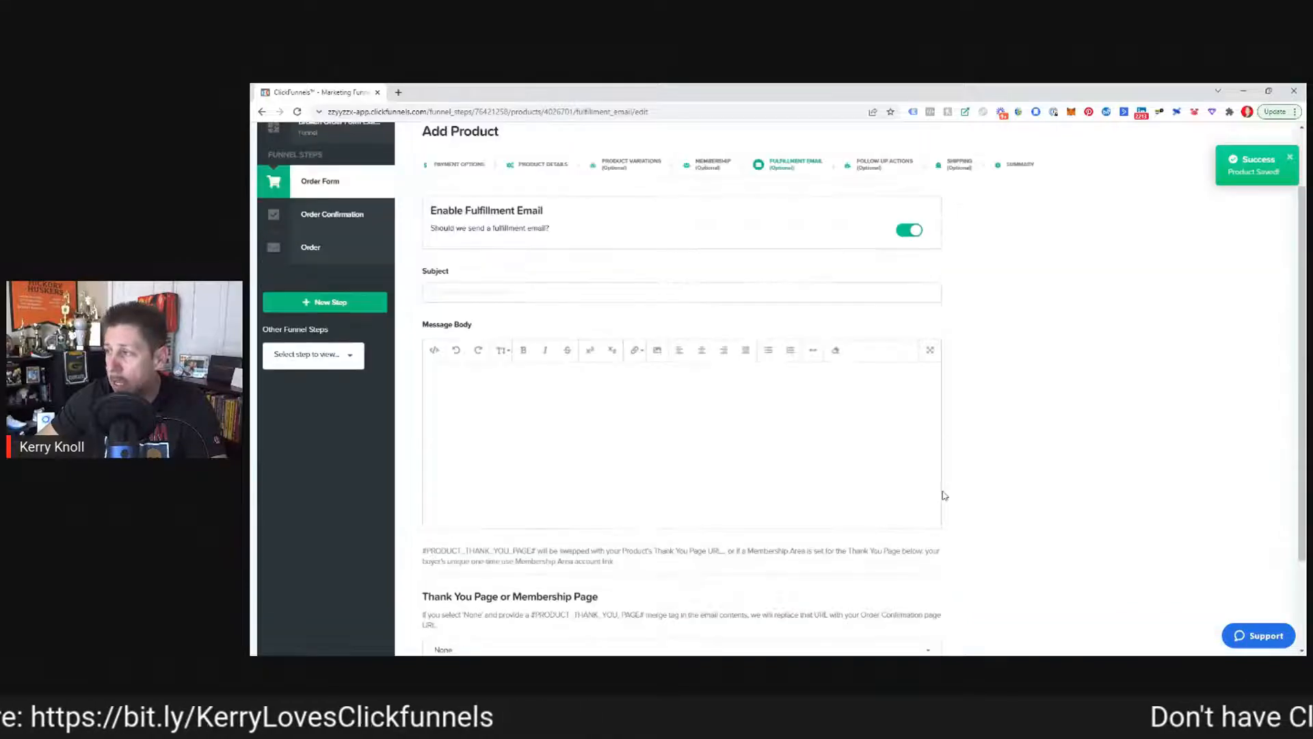
click(910, 311)
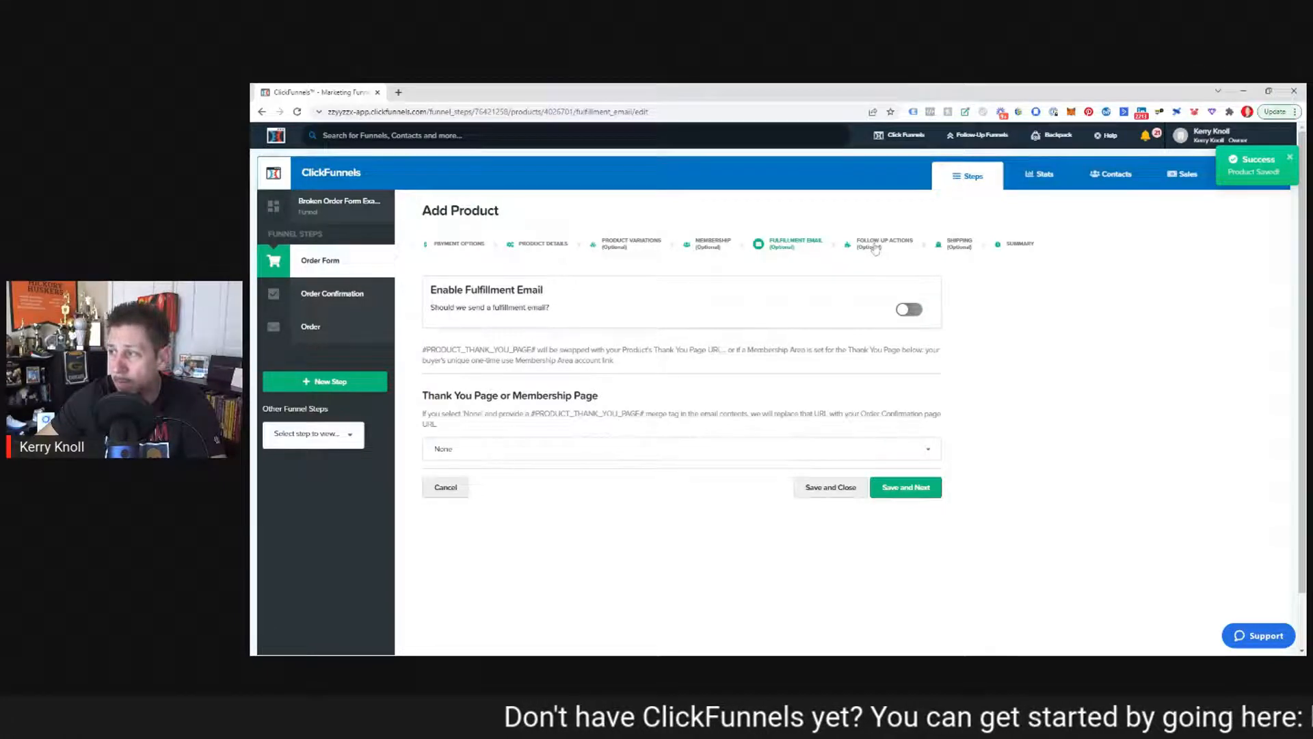
Enable the product's follow-up action and select the ActiveCampaign - ZZYYZZX integration
click(876, 249)
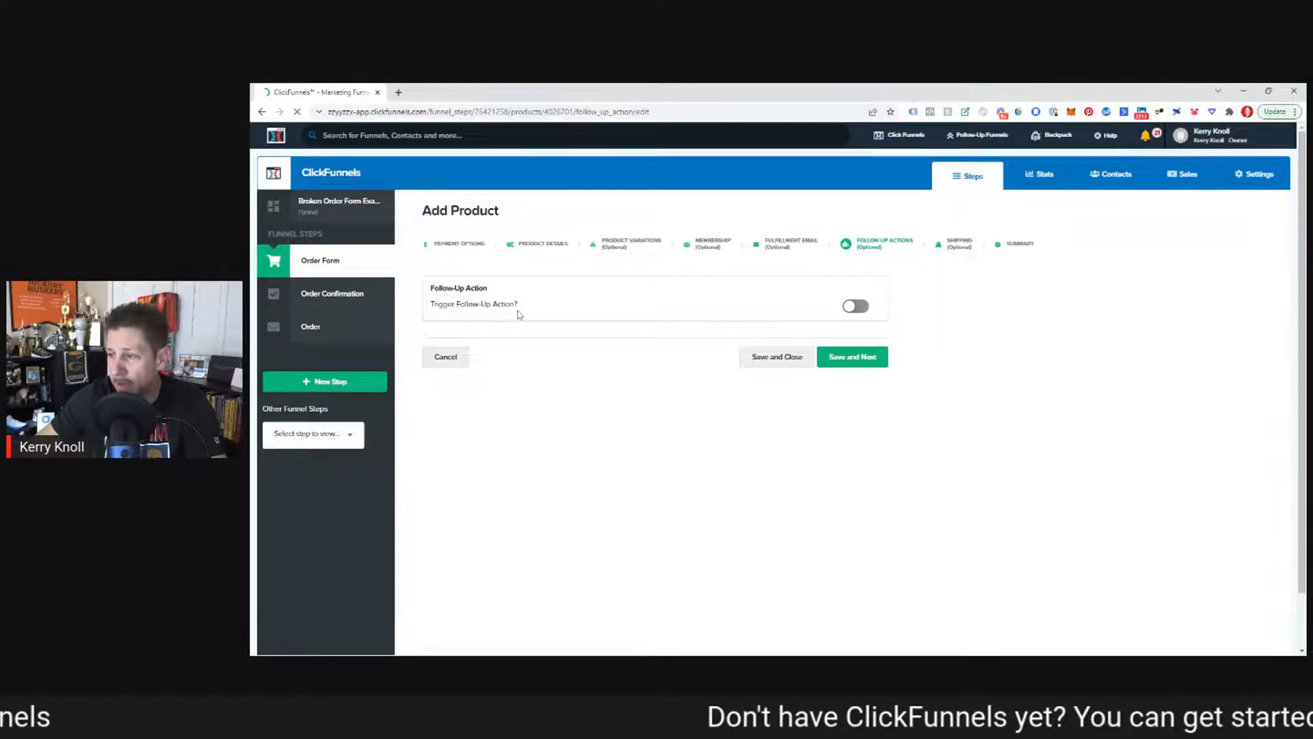
click(854, 307)
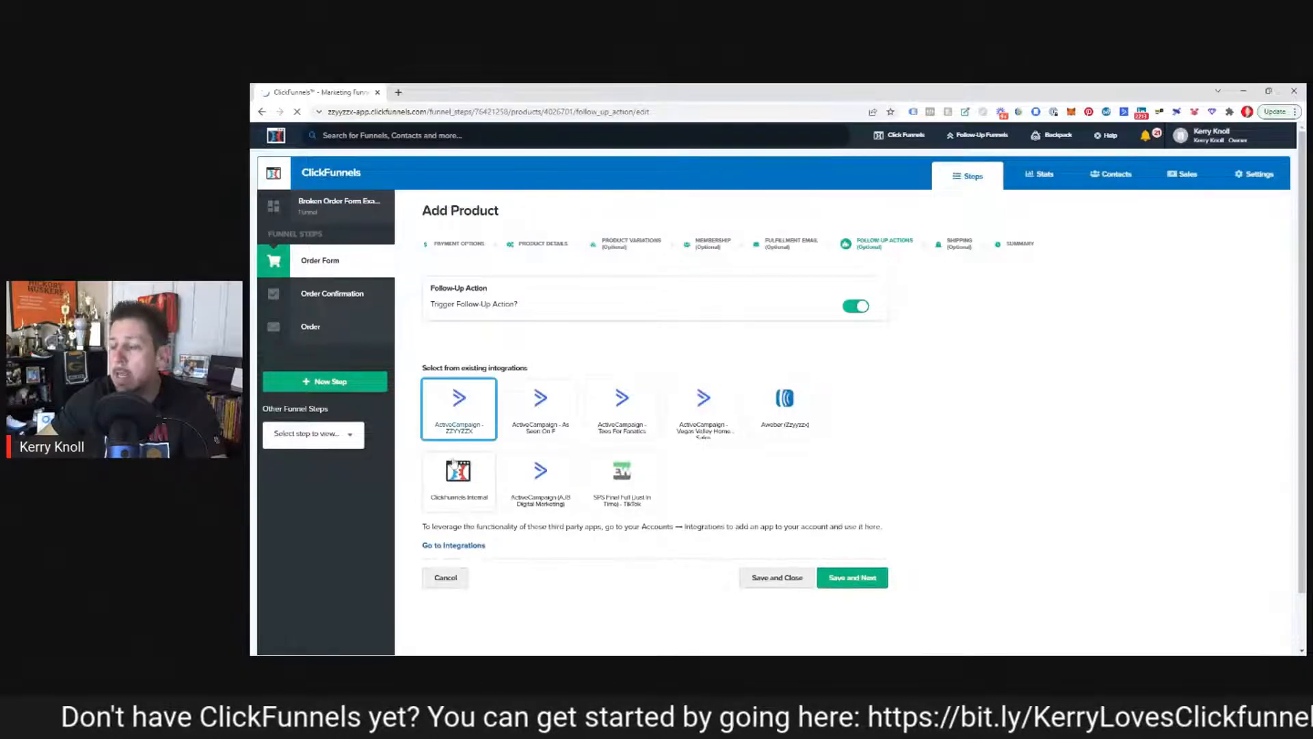
click(448, 491)
click(450, 410)
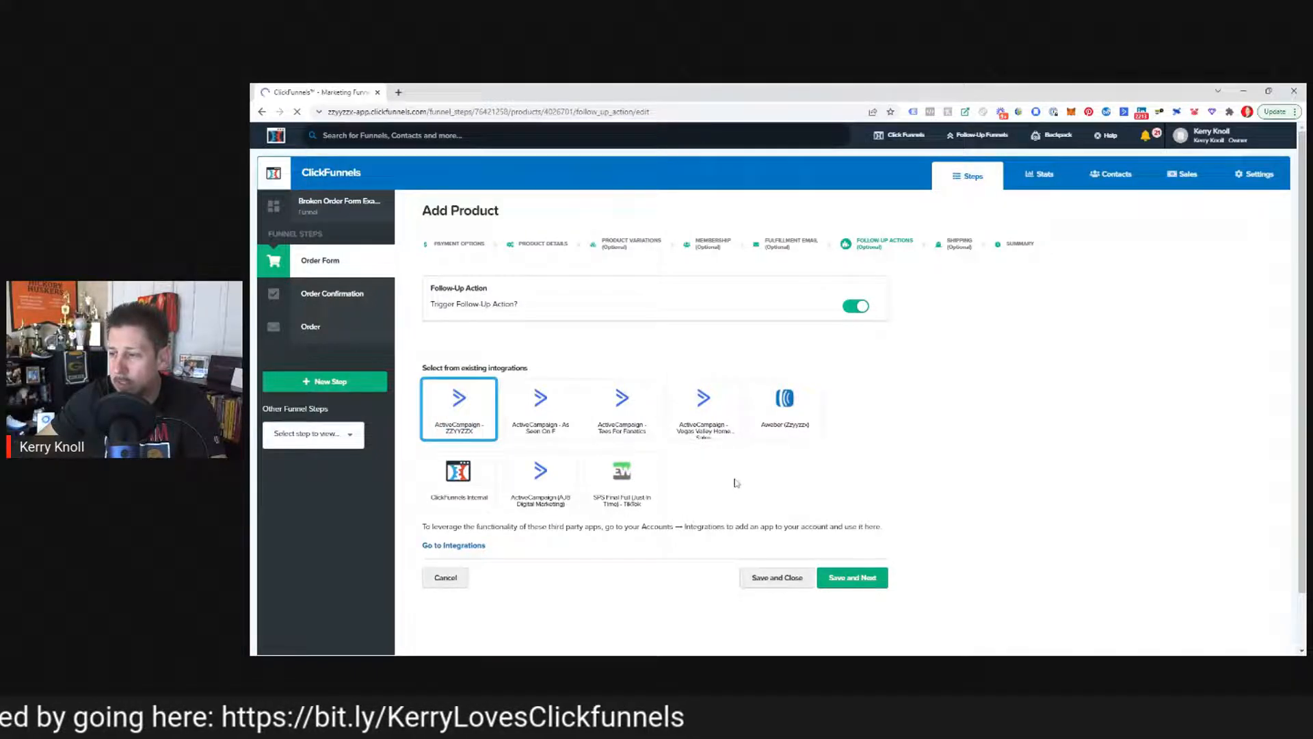
Set the ActiveCampaign action to Add To List with Tag and choose the KK - Master list
scroll(735, 483, down, 1)
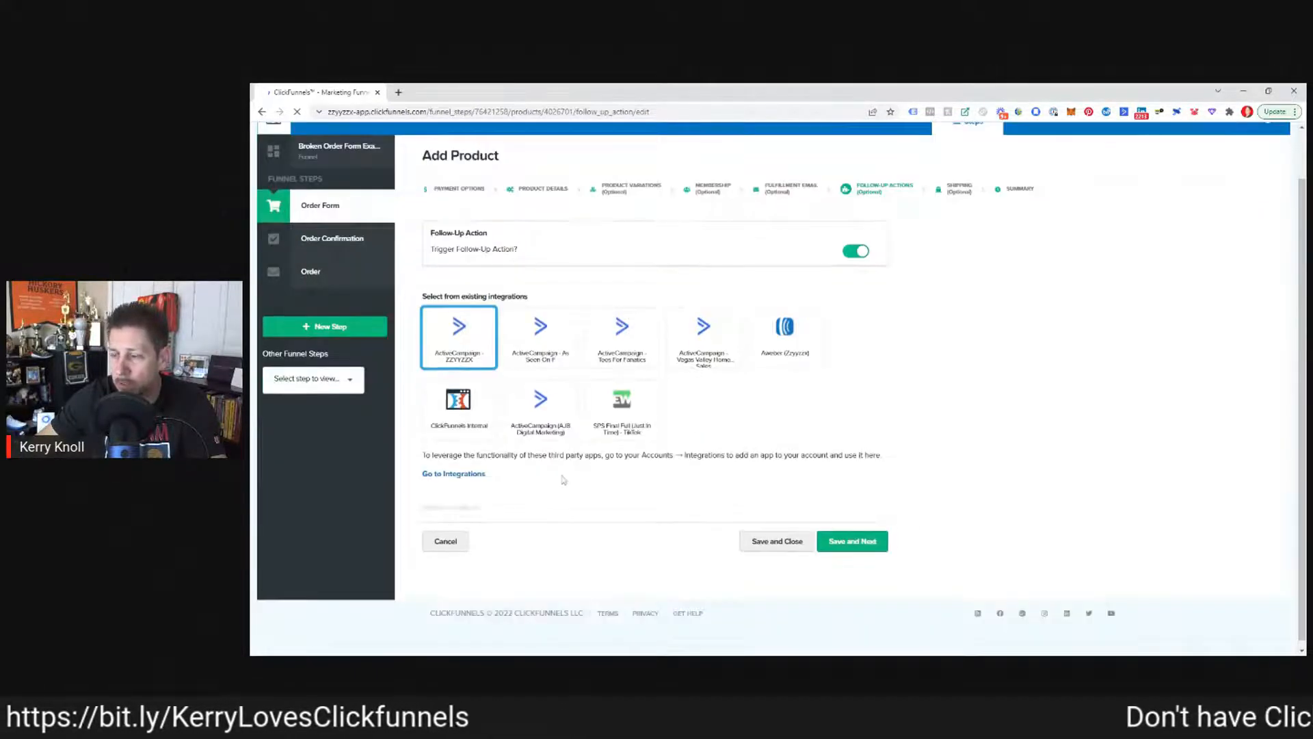
scroll(548, 533, down, 3)
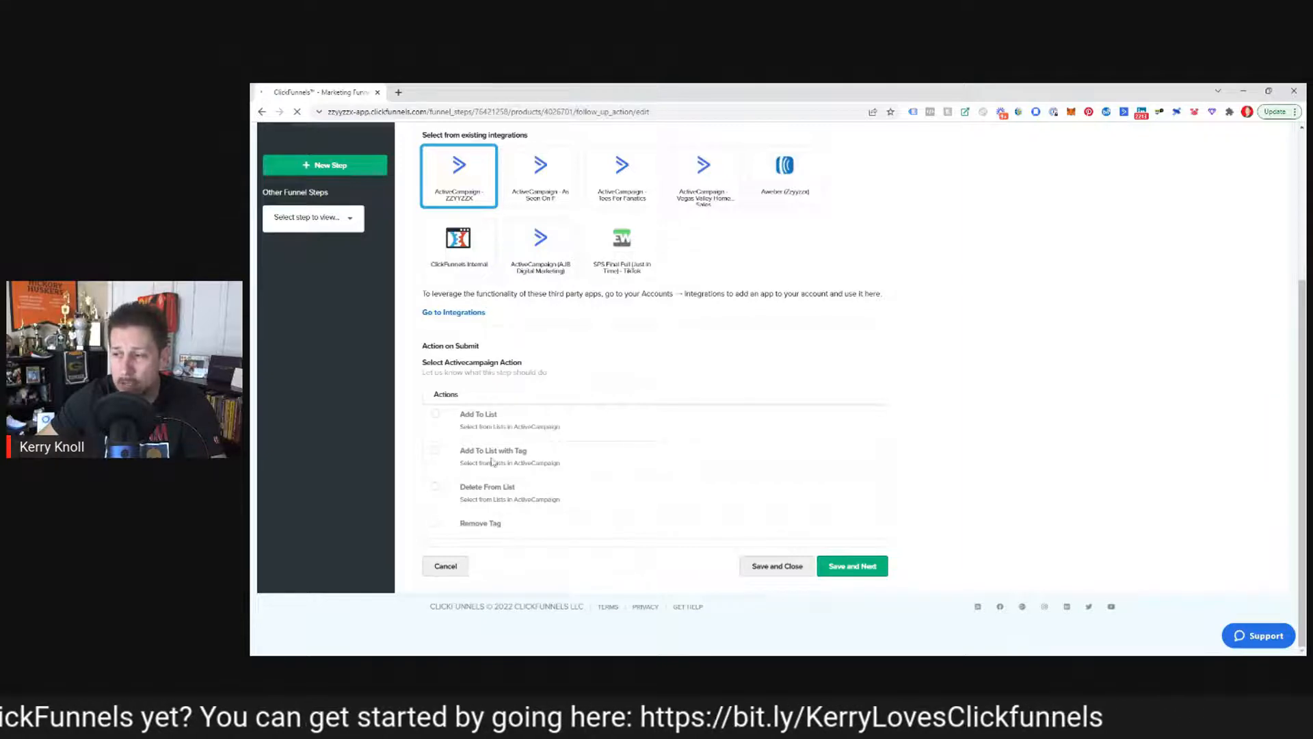
click(435, 451)
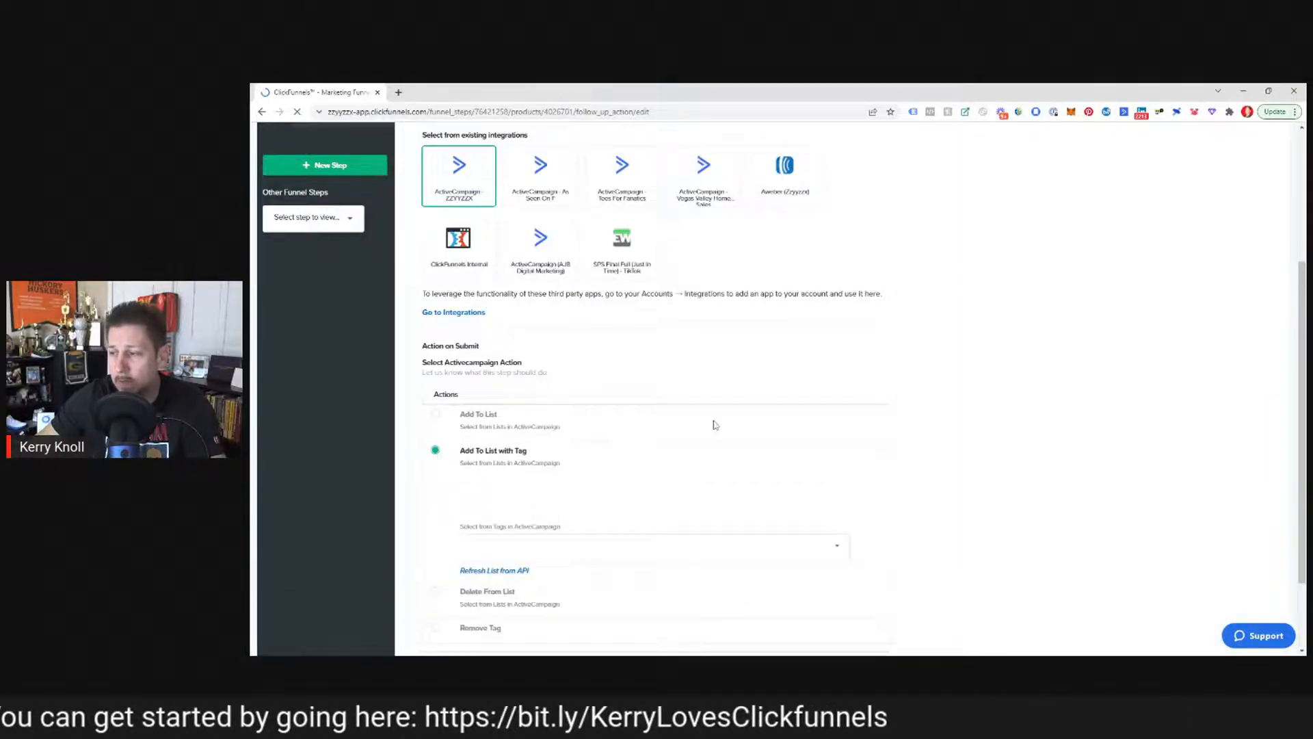
scroll(930, 437, down, 1)
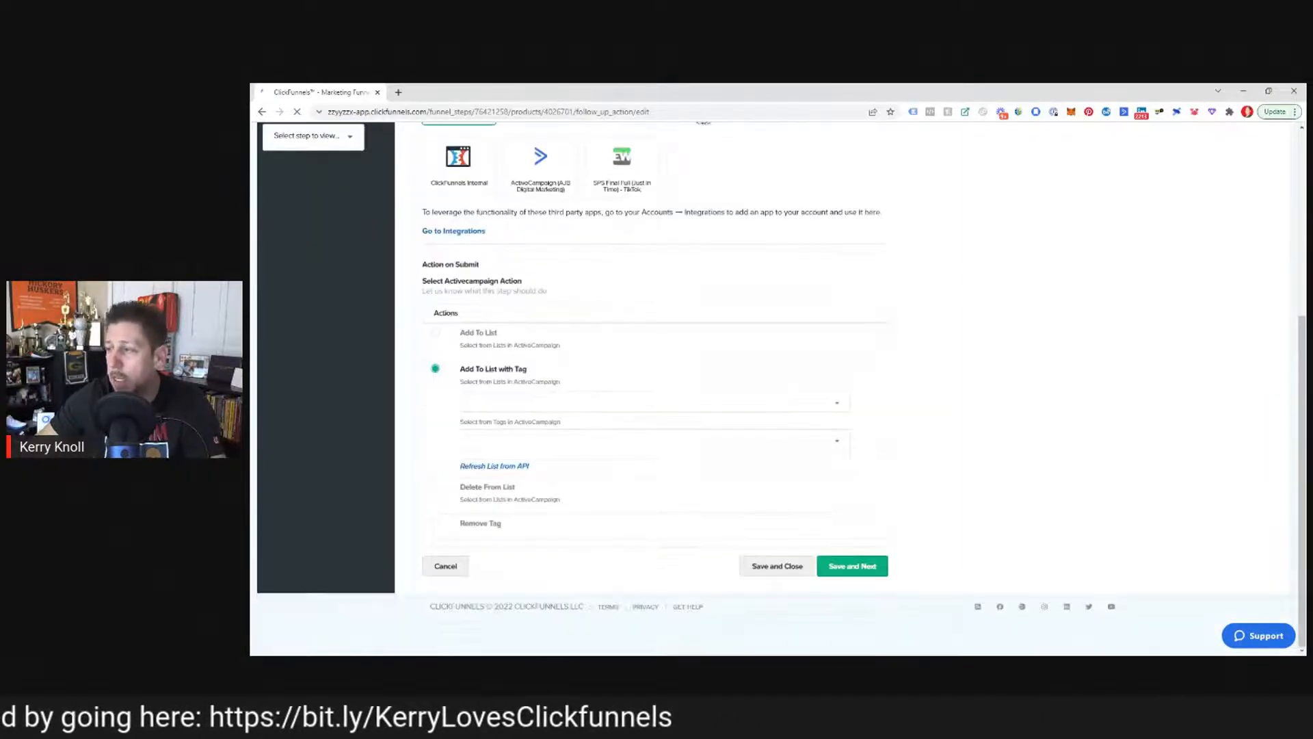
click(526, 403)
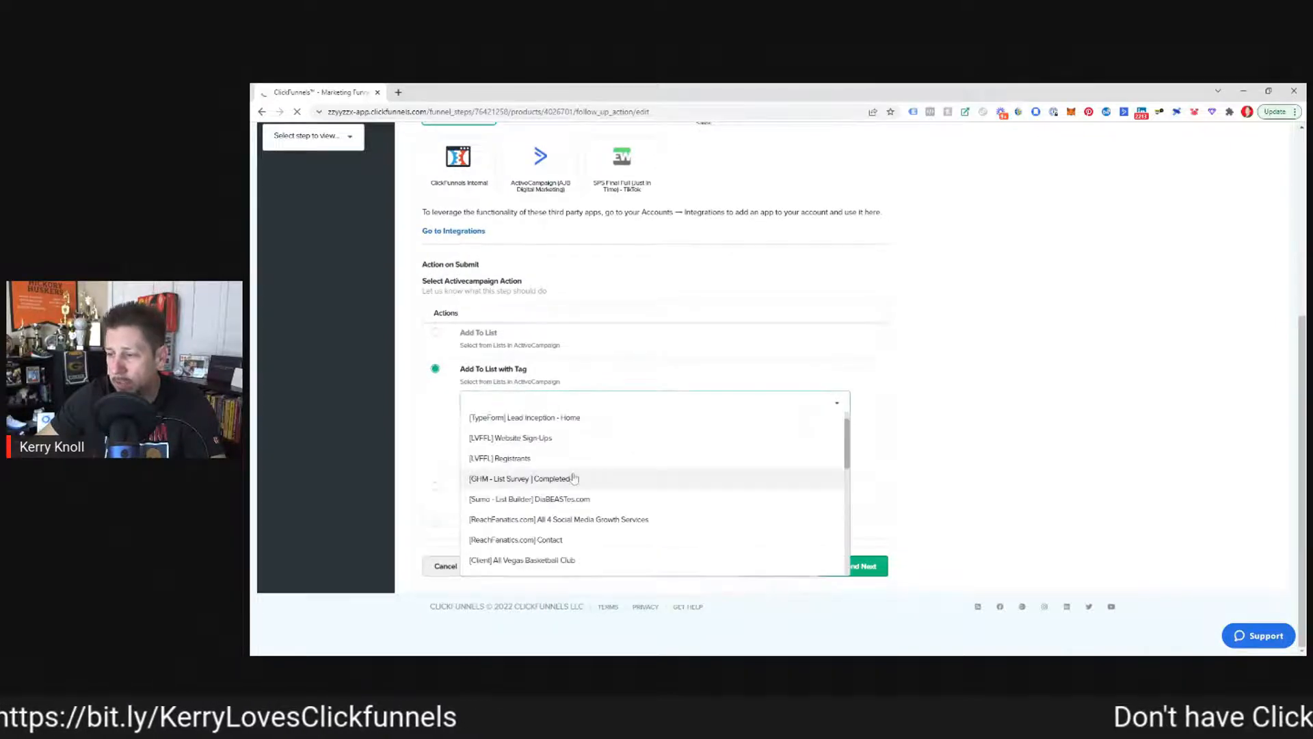
scroll(526, 489, down, 10)
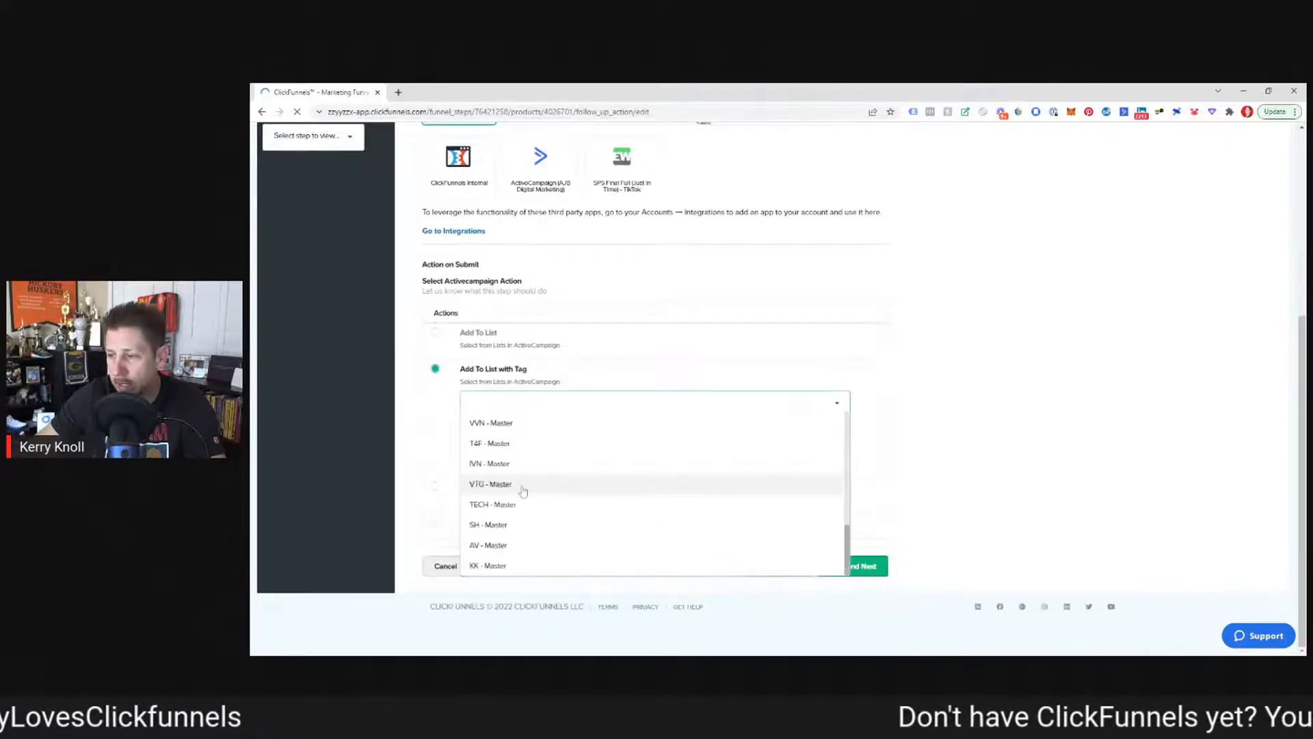
scroll(510, 520, down, 1)
click(494, 565)
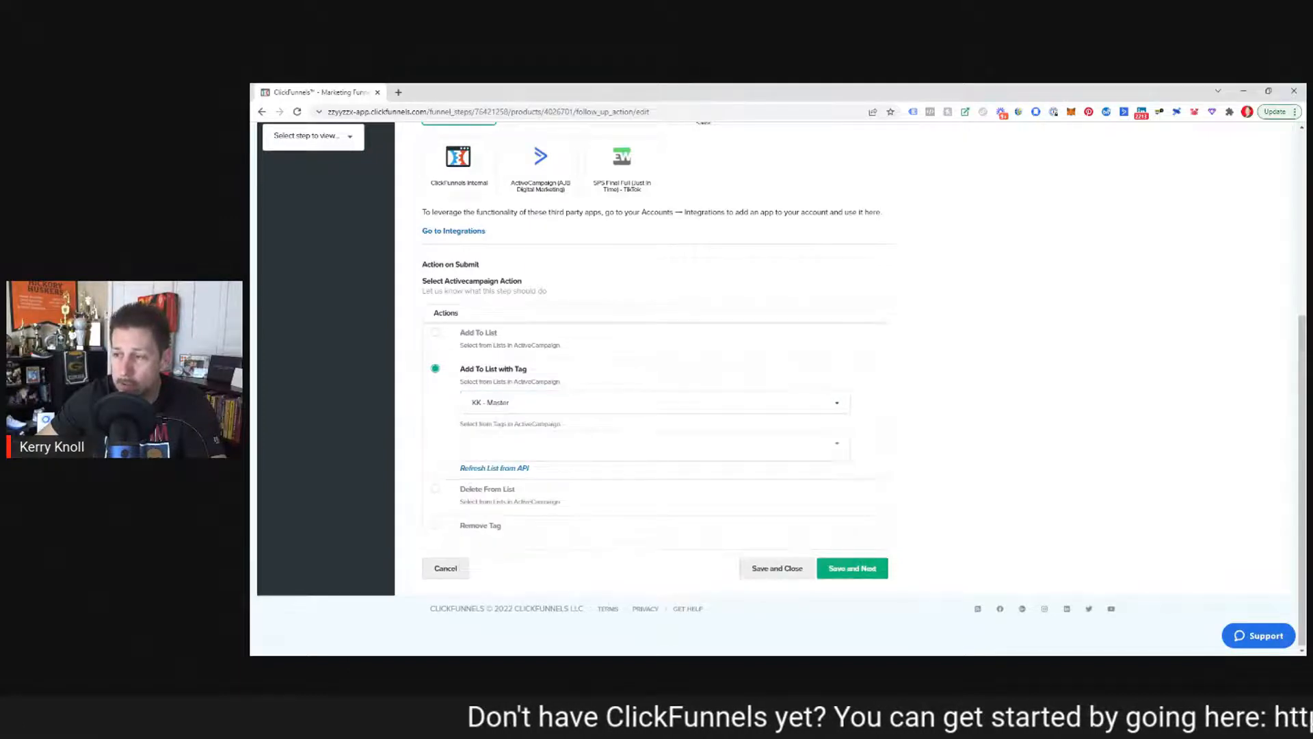
Create the new tag Purchased-My-Product for the ActiveCampaign list action
click(477, 445)
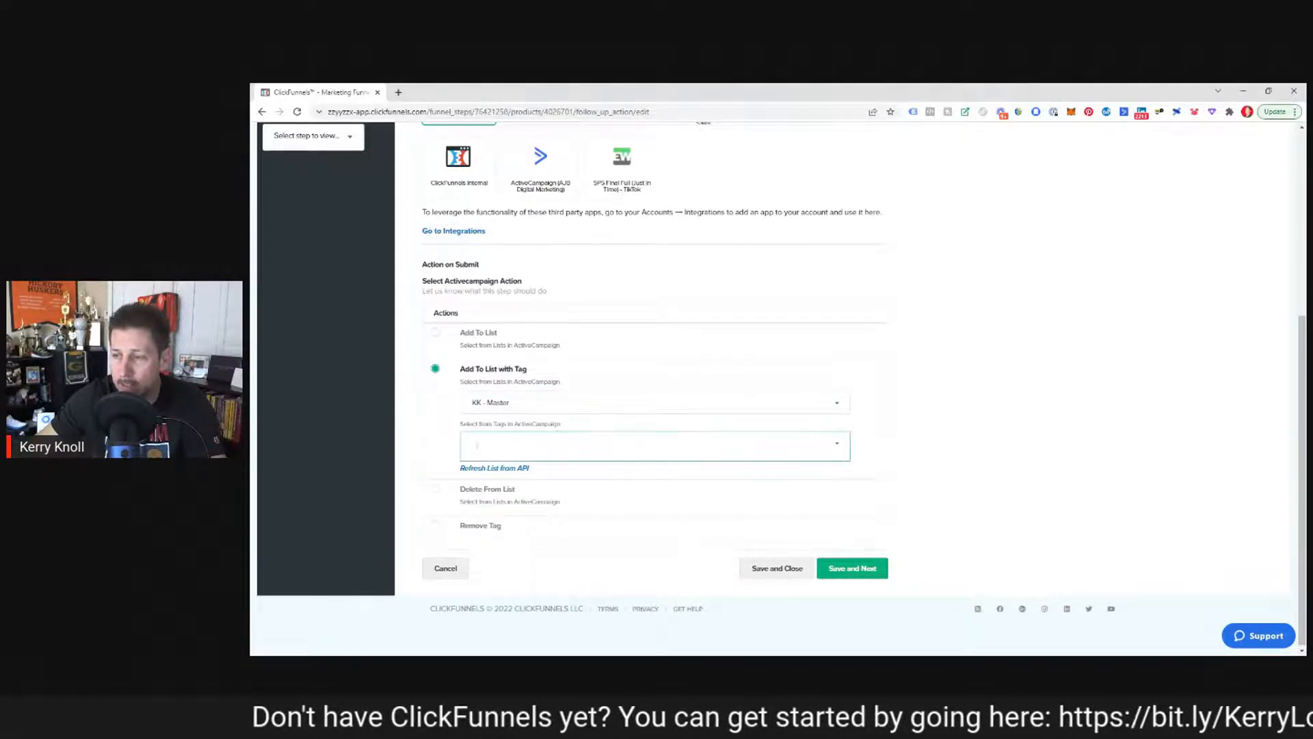
text(P)
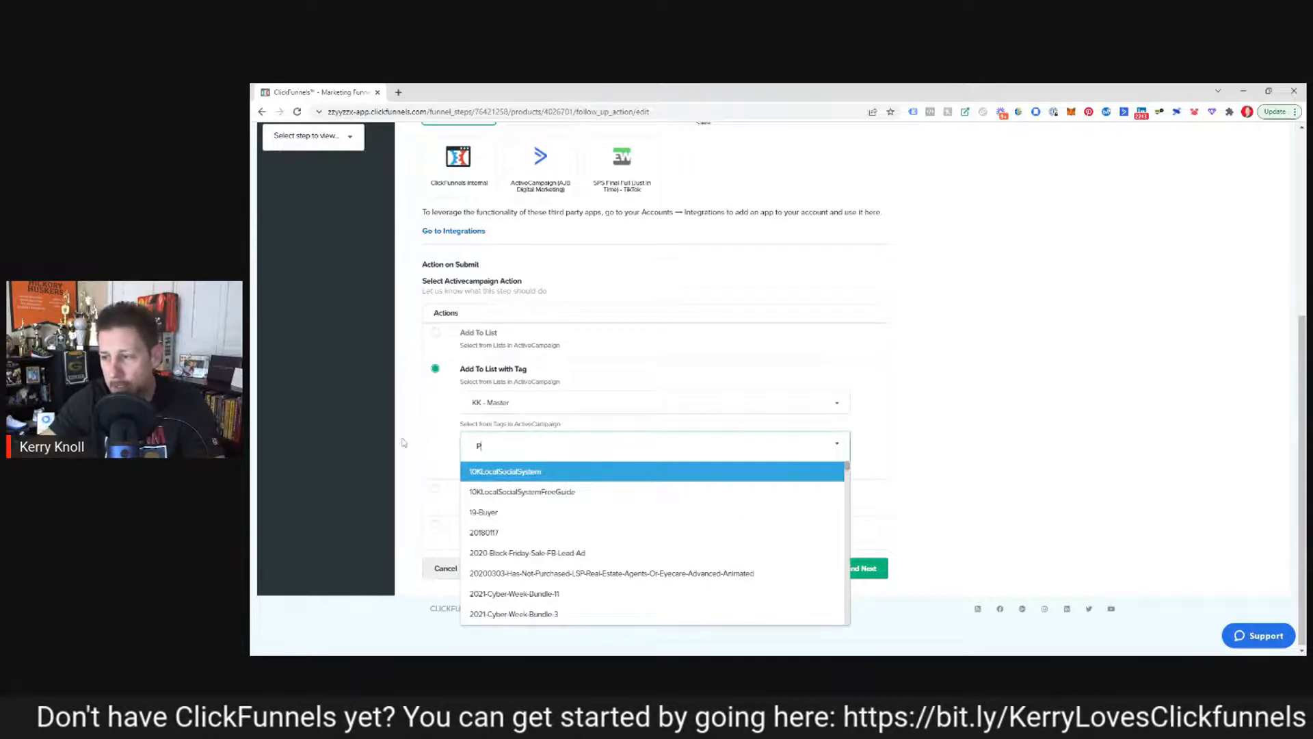
text(urchased)
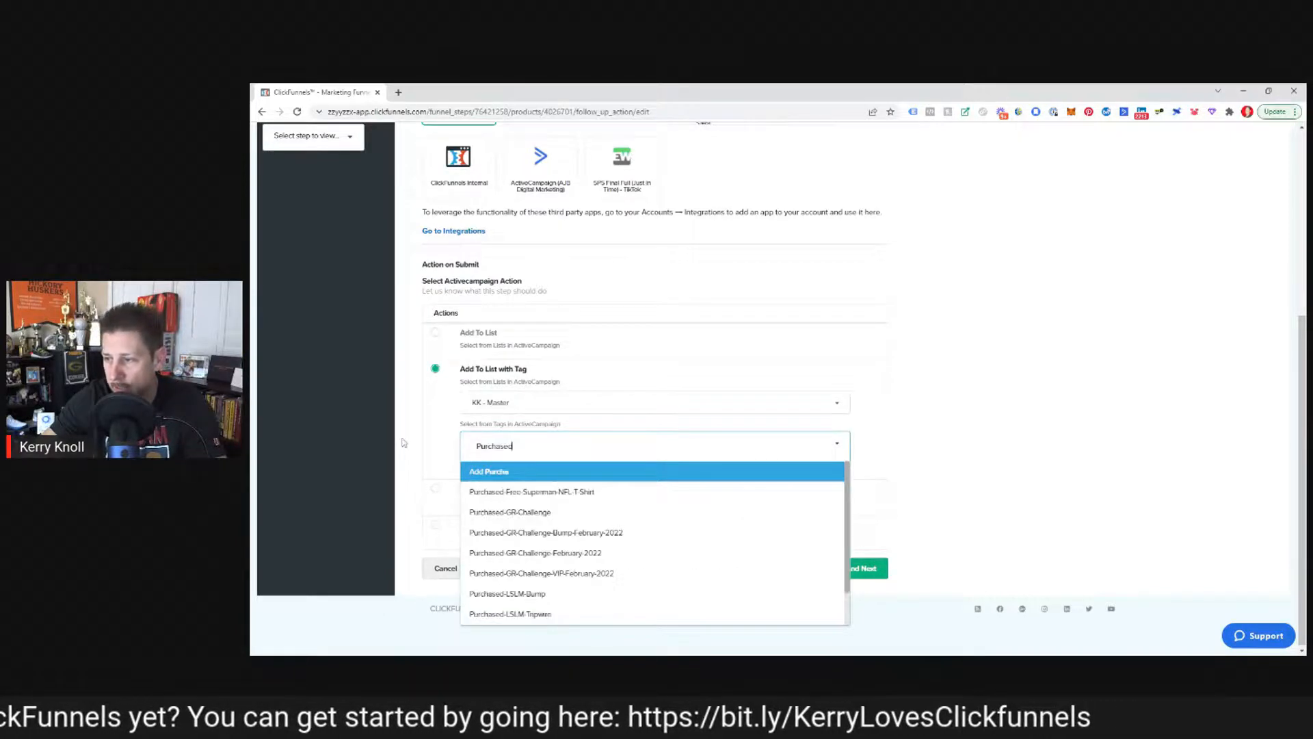
text(-My-Pro)
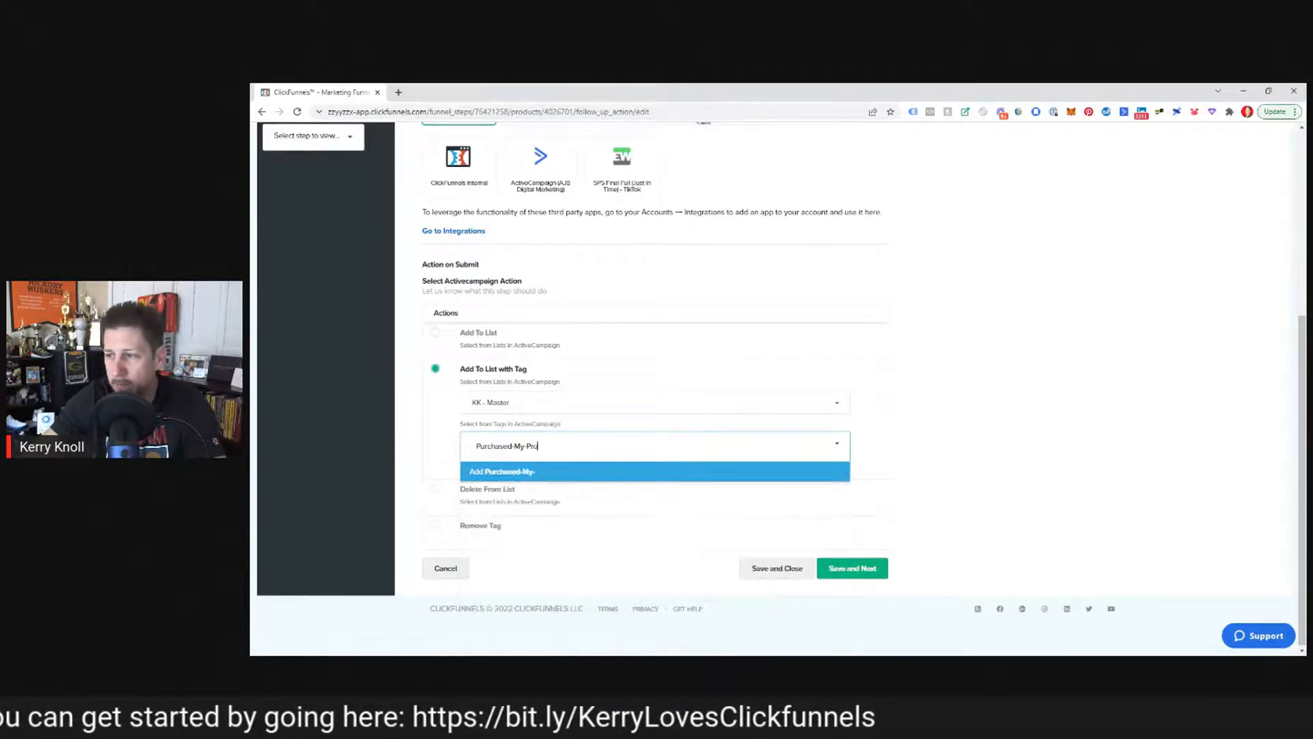
text(duct)
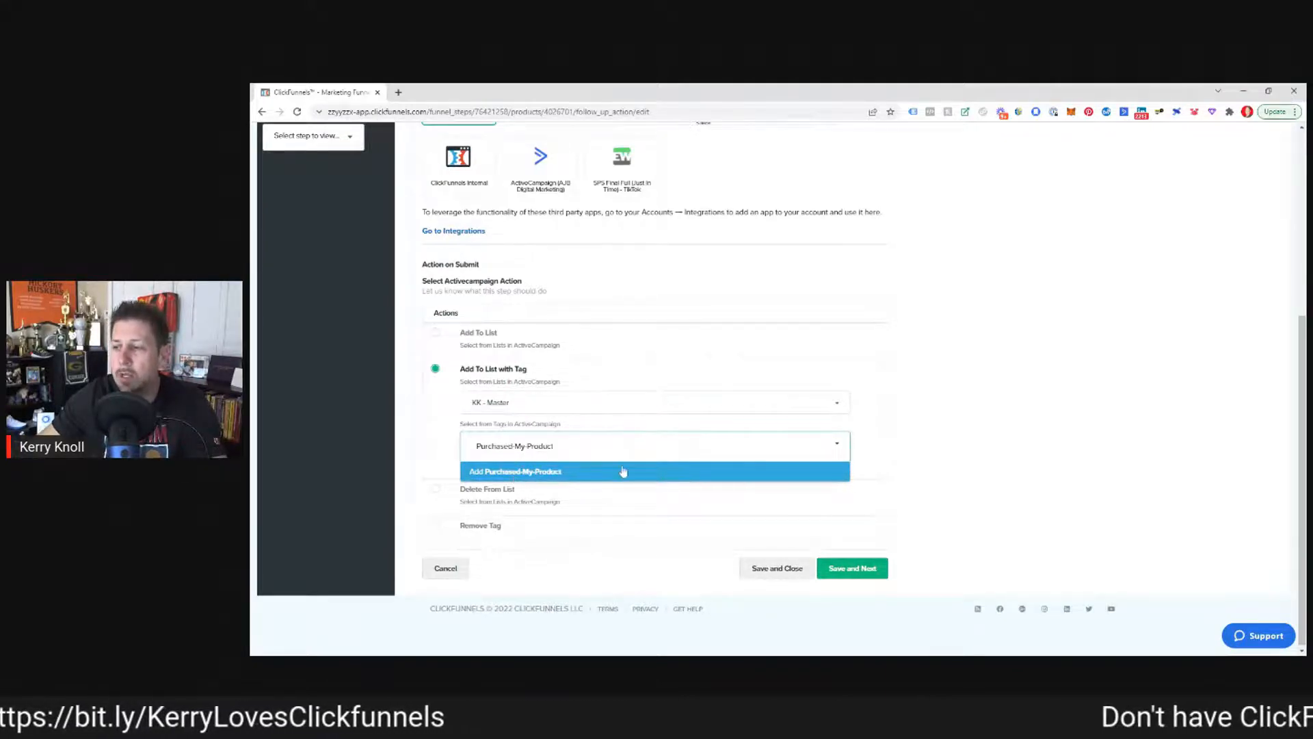
click(515, 478)
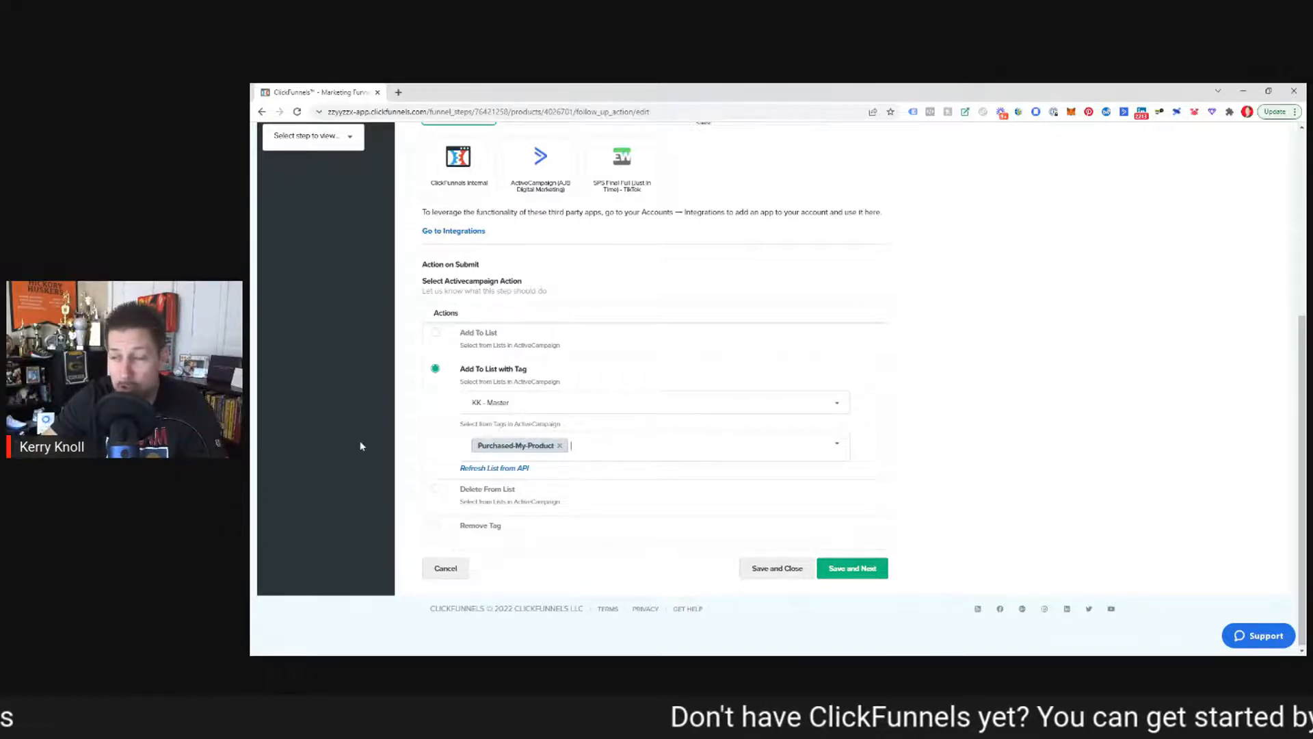
Add the existing ClickFunnels and Stripe tags to the list action and save the follow-up settings
text(ClickFu)
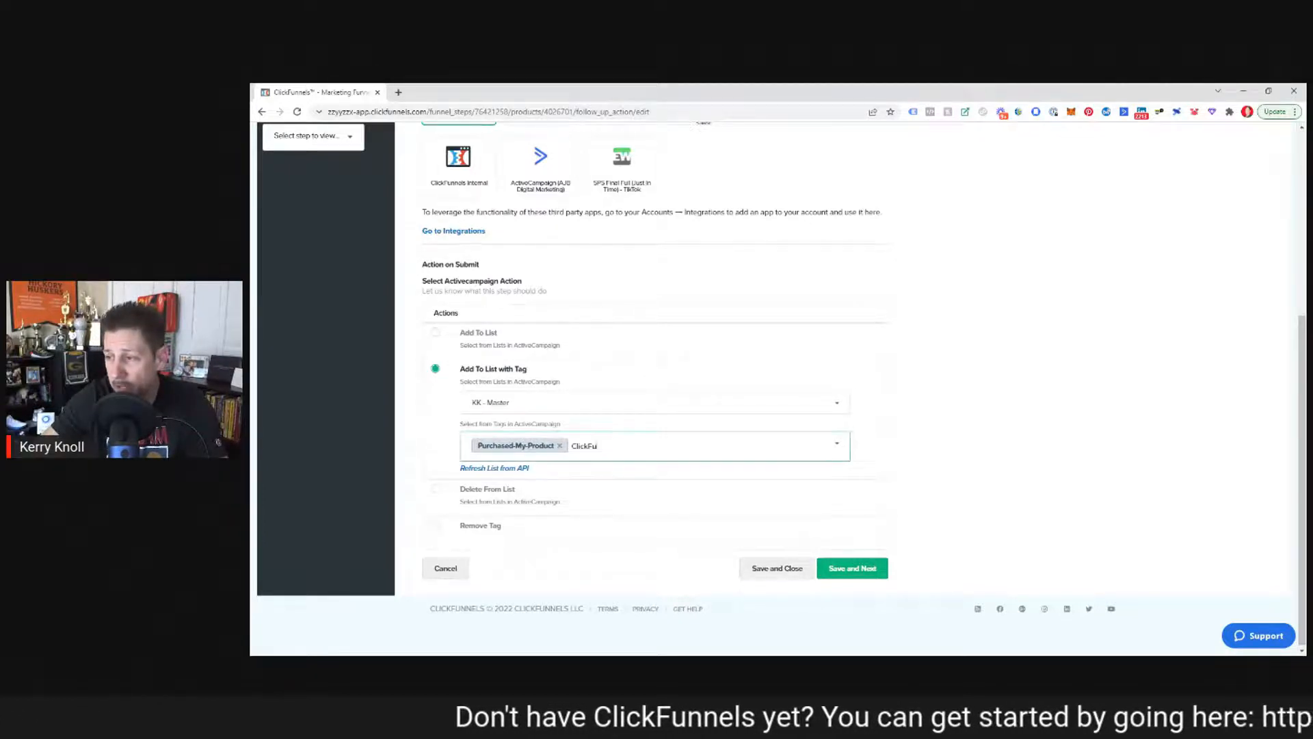
text(nnels)
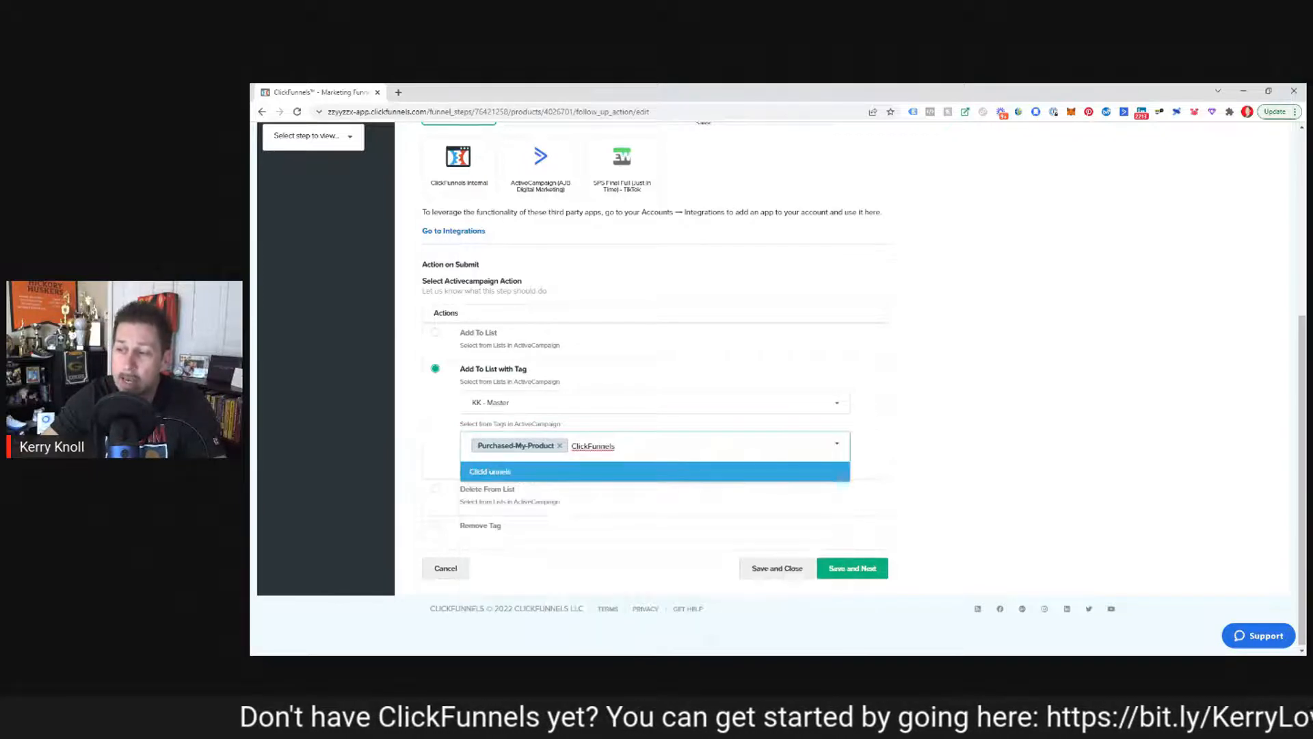
key(Return)
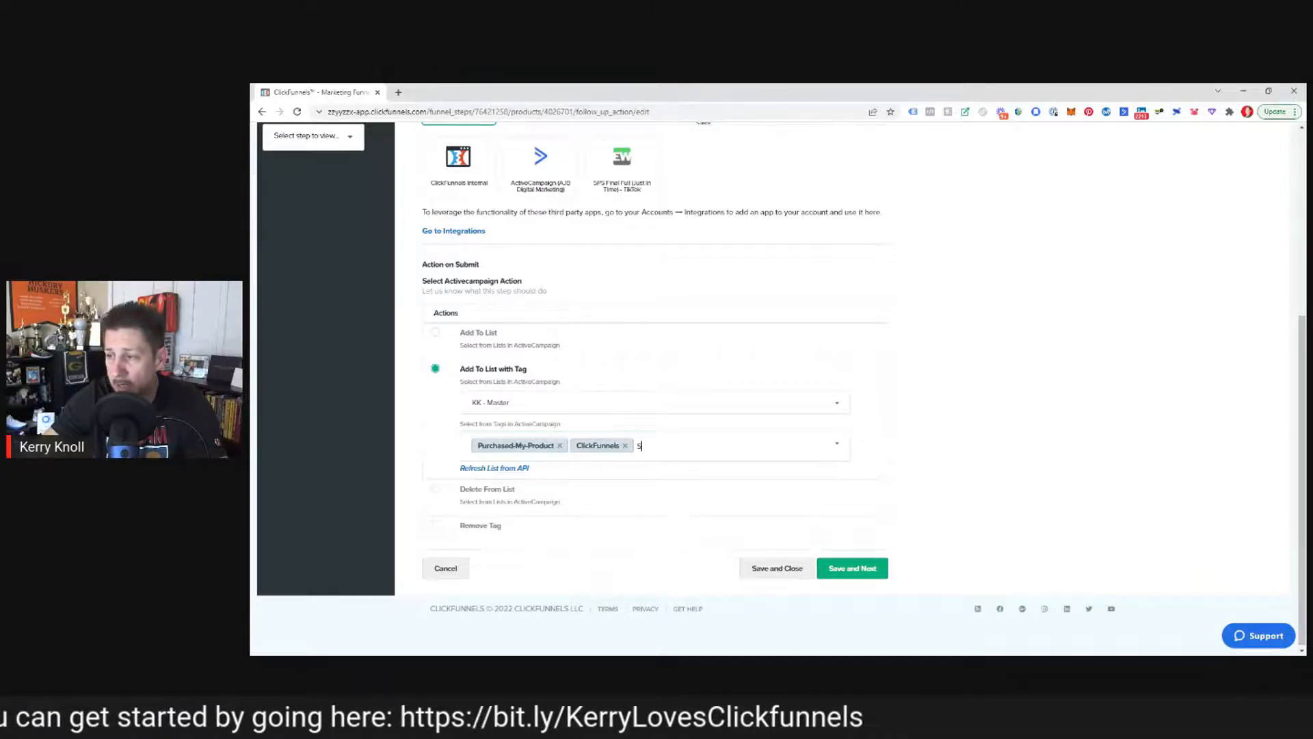
text(tripe)
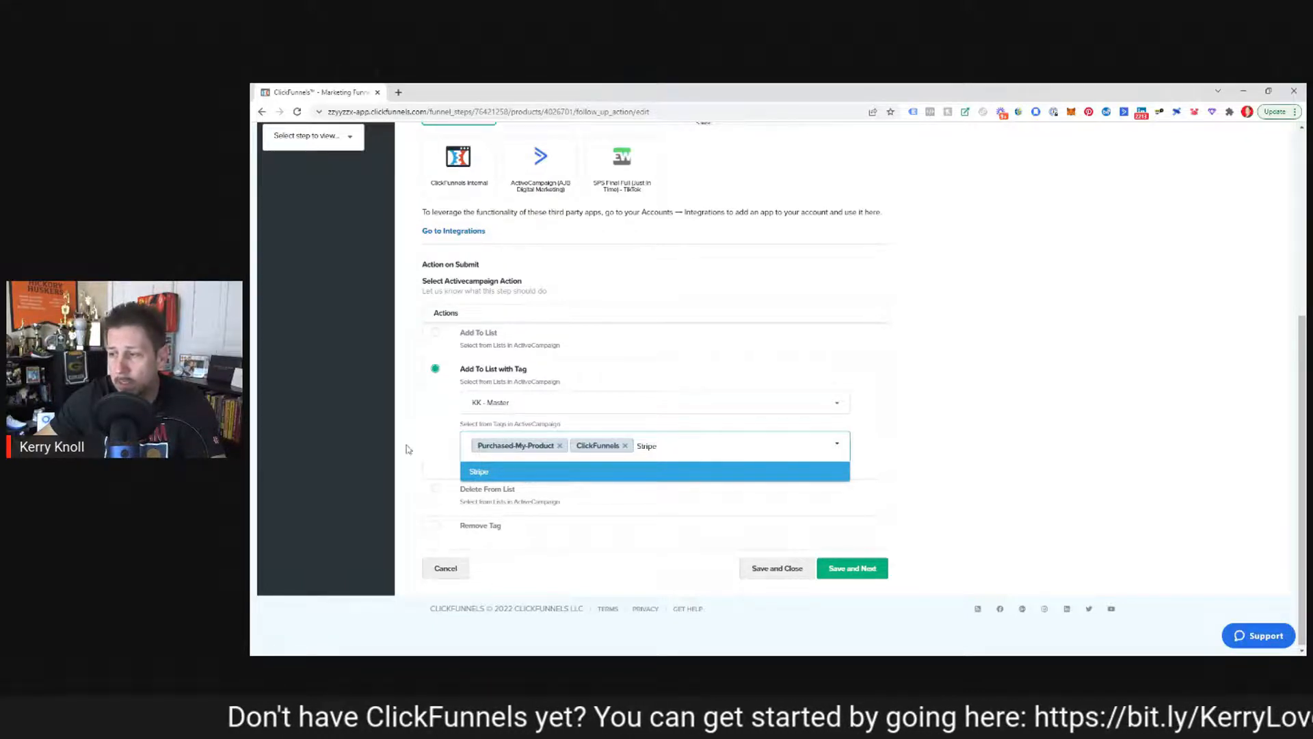
click(551, 473)
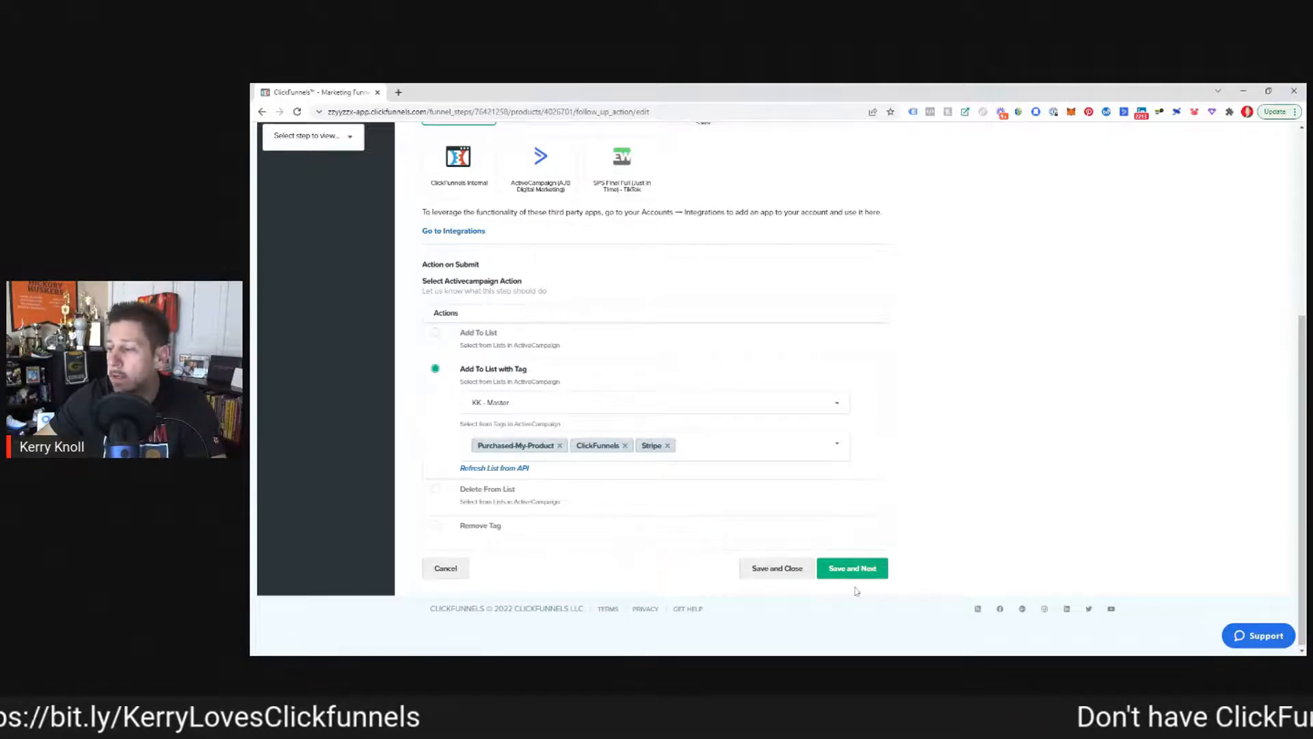
click(870, 569)
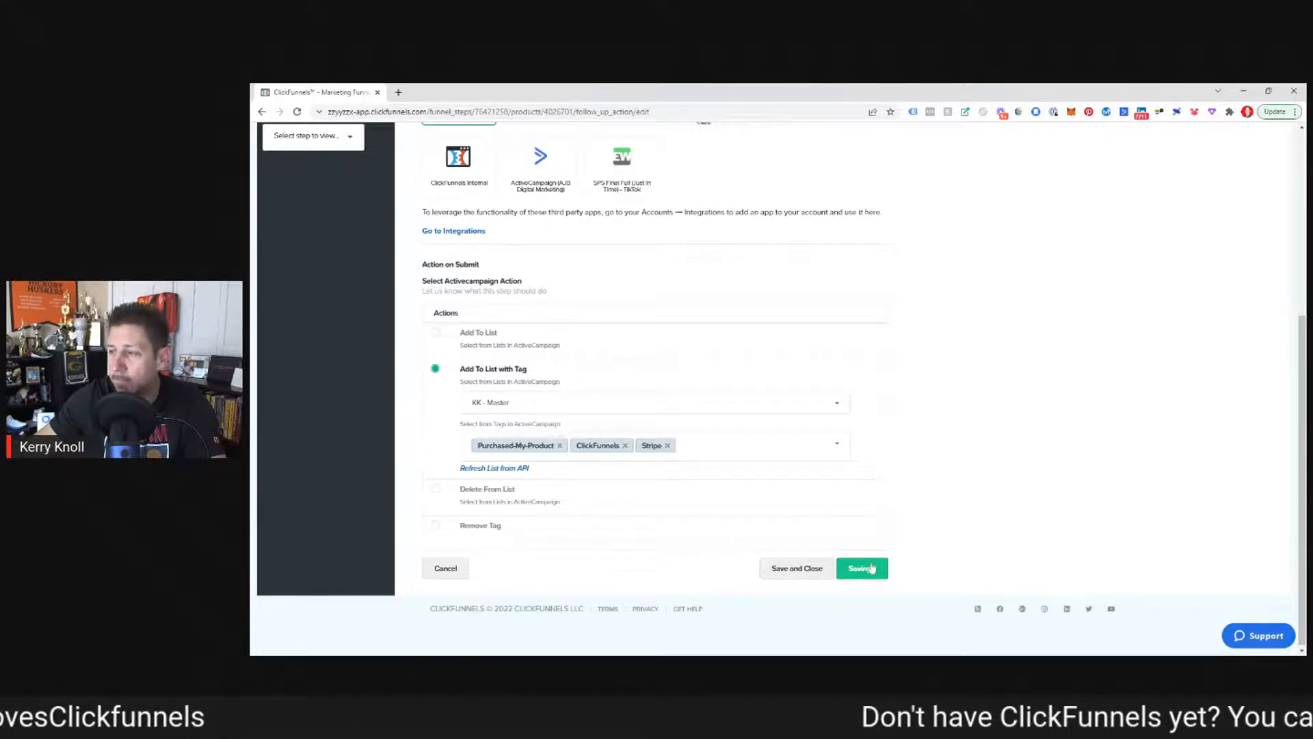